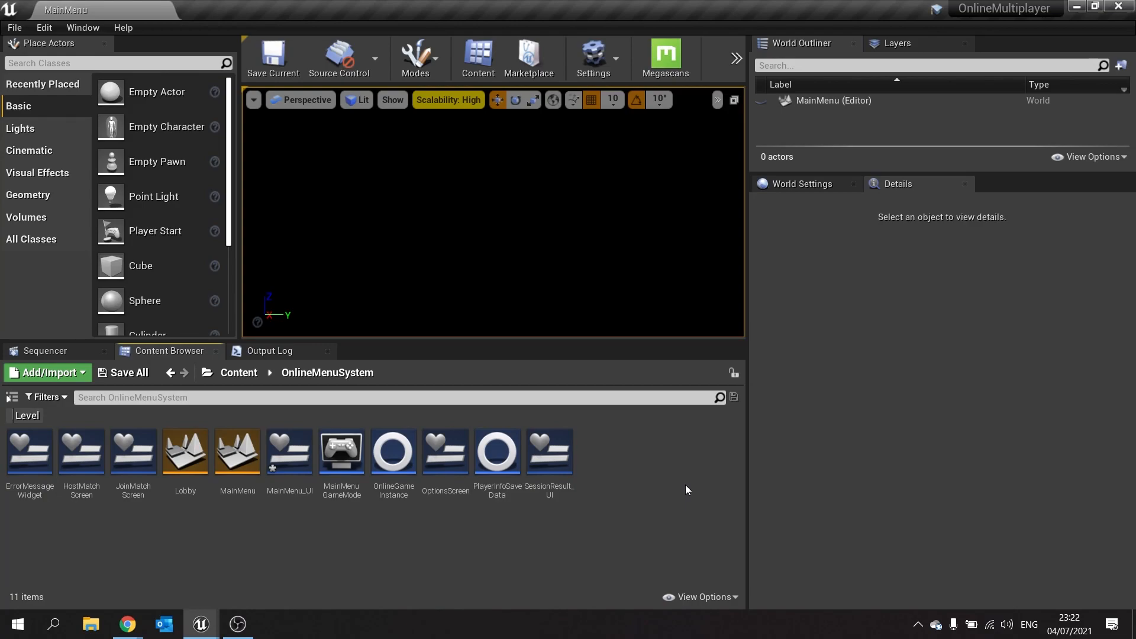
Open the MainMenu_UI widget blueprint and add a Get Game Instance node below the HostMatchButton event's Set Active Widget Index node.
{"action": "double_click", "coordinate": [294, 493]}
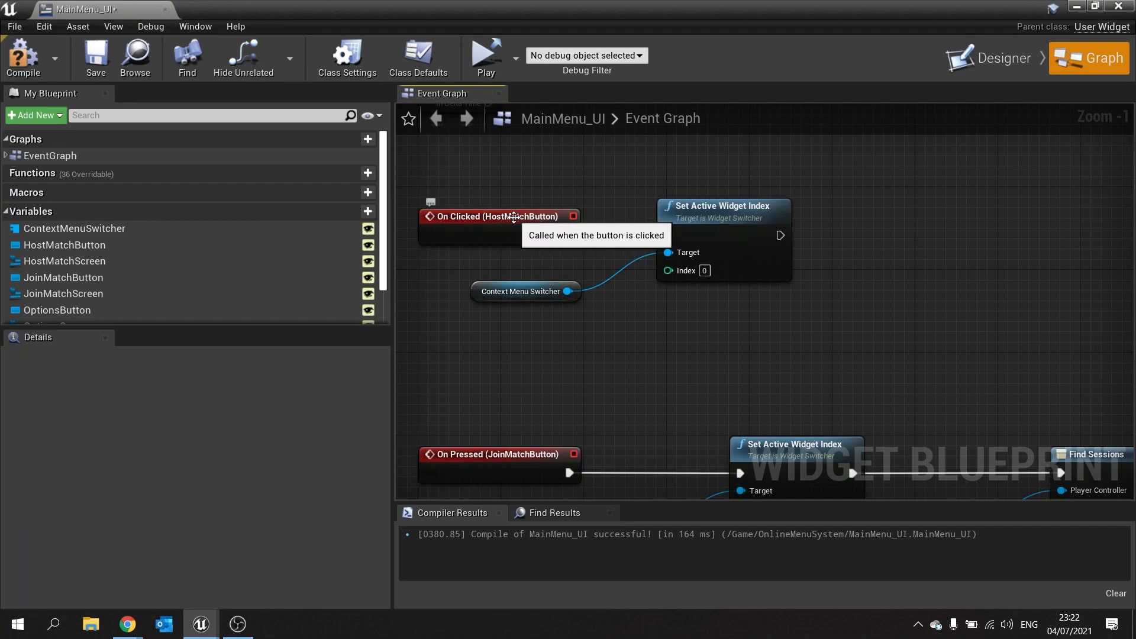
{"action": "right_click_drag", "start_coordinate": [897, 317], "coordinate": [754, 315]}
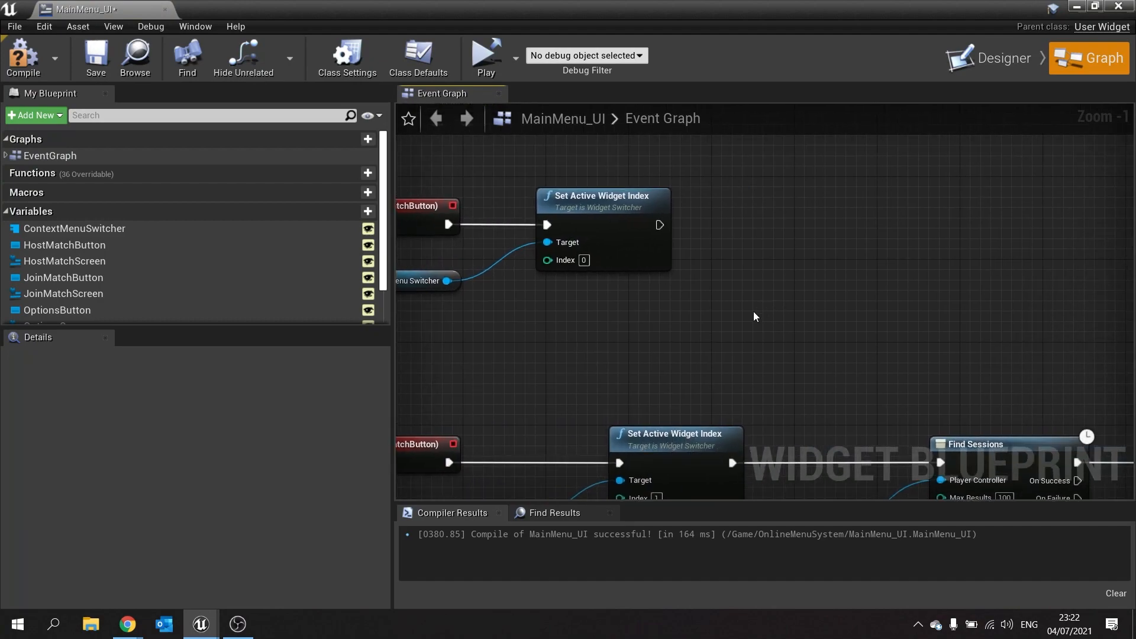
{"action": "right_click", "coordinate": [699, 340]}
{"action": "type", "text": "get gamem"}
{"action": "key", "text": "BackSpace"}
{"action": "type", "text": "in"}
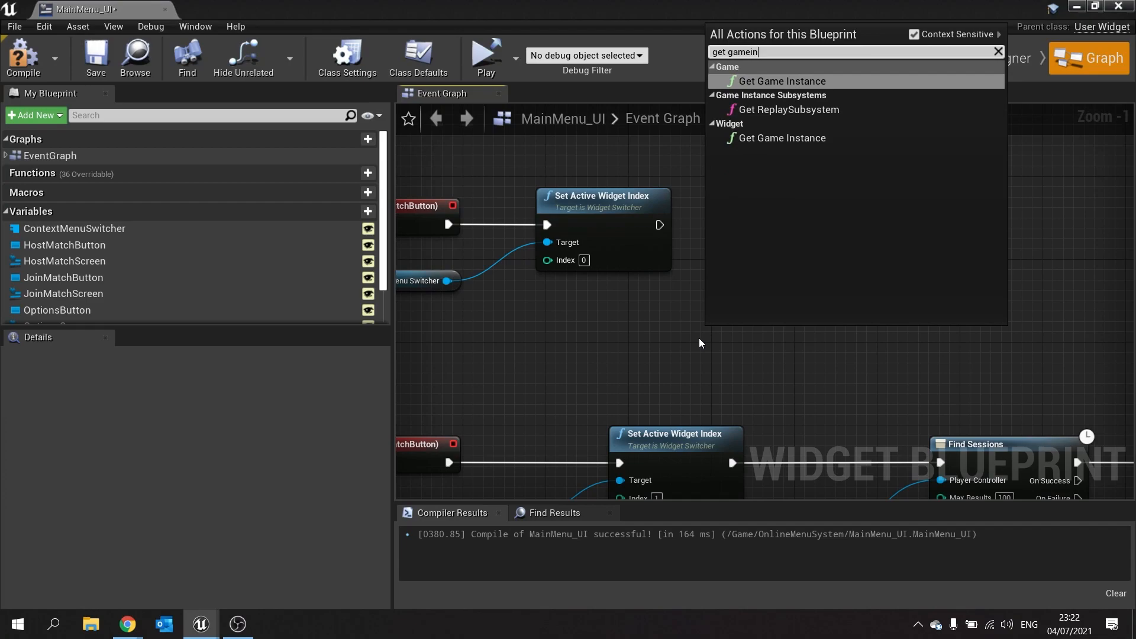
{"action": "left_click", "coordinate": [780, 86]}
Cast the game instance to OnlineGameInstance and run the cast after the HostMatchButton event's Set Active Widget Index node.
{"action": "left_click_drag", "start_coordinate": [731, 331], "coordinate": [774, 273]}
{"action": "type", "text": "cast to"}
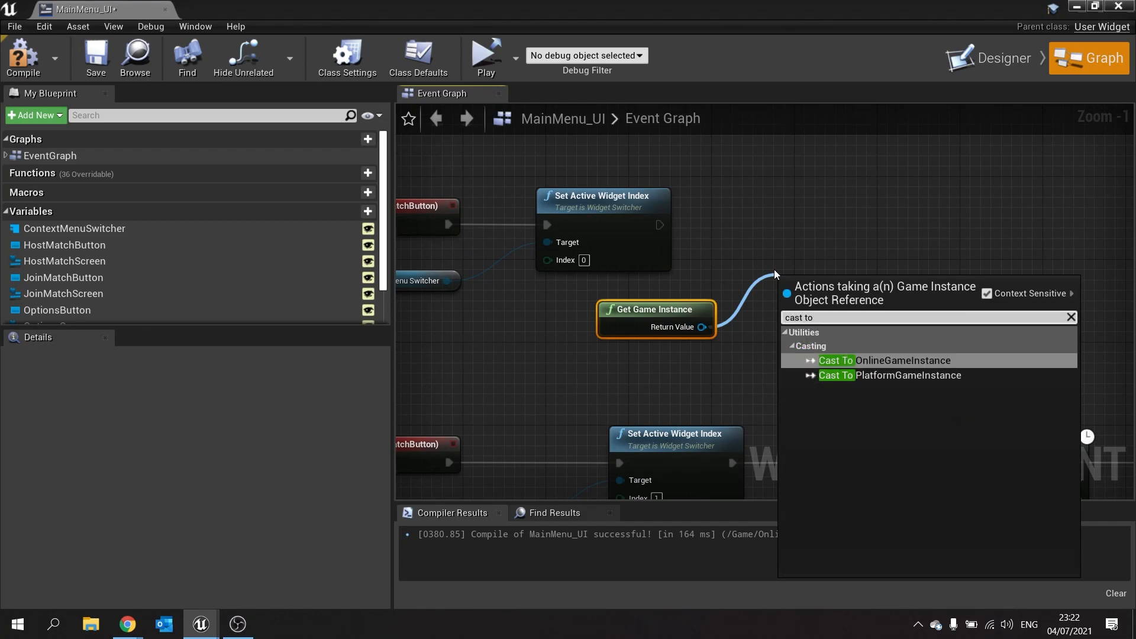
{"action": "left_click", "coordinate": [893, 360]}
{"action": "left_click_drag", "start_coordinate": [813, 290], "coordinate": [803, 225]}
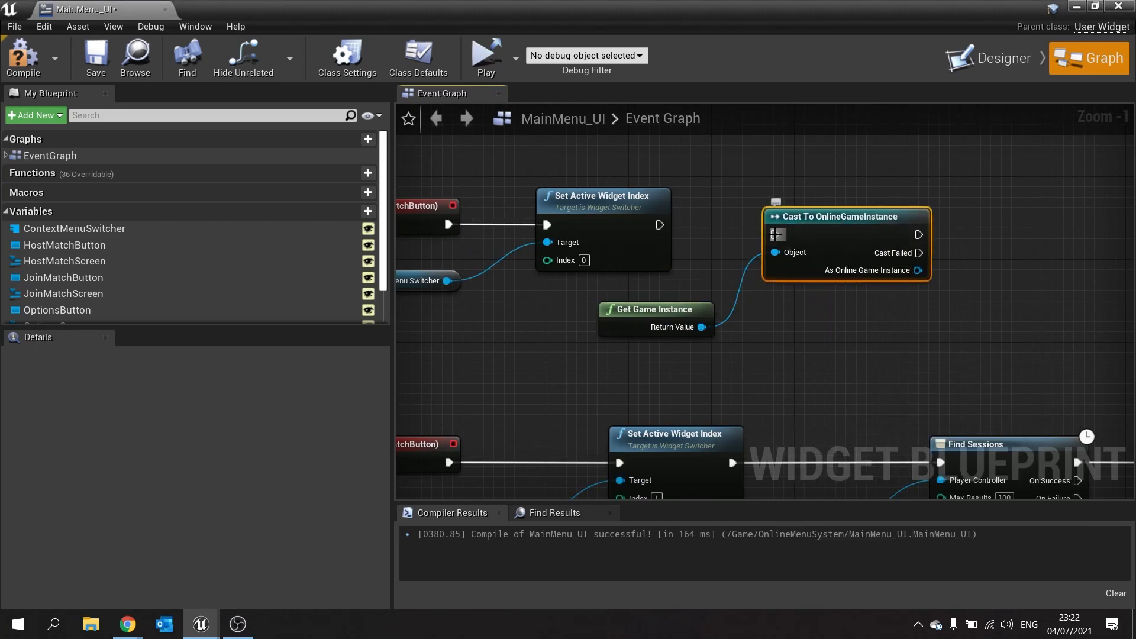
{"action": "left_click_drag", "start_coordinate": [658, 225], "coordinate": [794, 213]}
Call Host Session on the As Online Game Instance output with Number Of Players set to 4, and align it beside the cast.
{"action": "right_click_drag", "start_coordinate": [858, 304], "coordinate": [672, 319]}
{"action": "right_click_drag", "start_coordinate": [754, 316], "coordinate": [666, 338]}
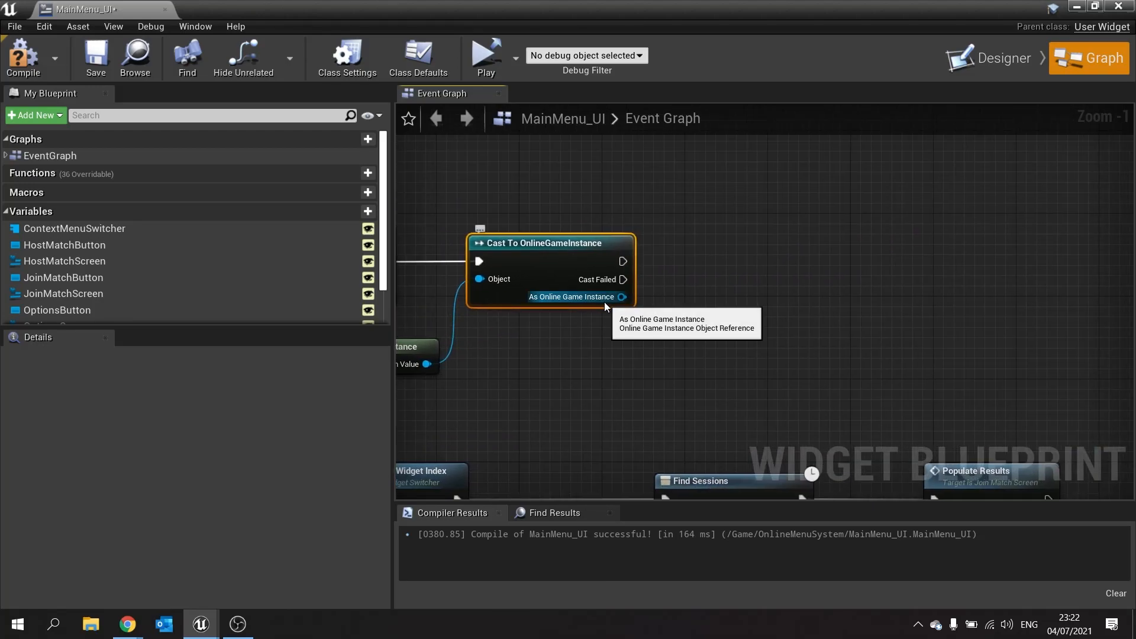
{"action": "left_click_drag", "start_coordinate": [620, 298], "coordinate": [688, 354]}
{"action": "type", "text": "host"}
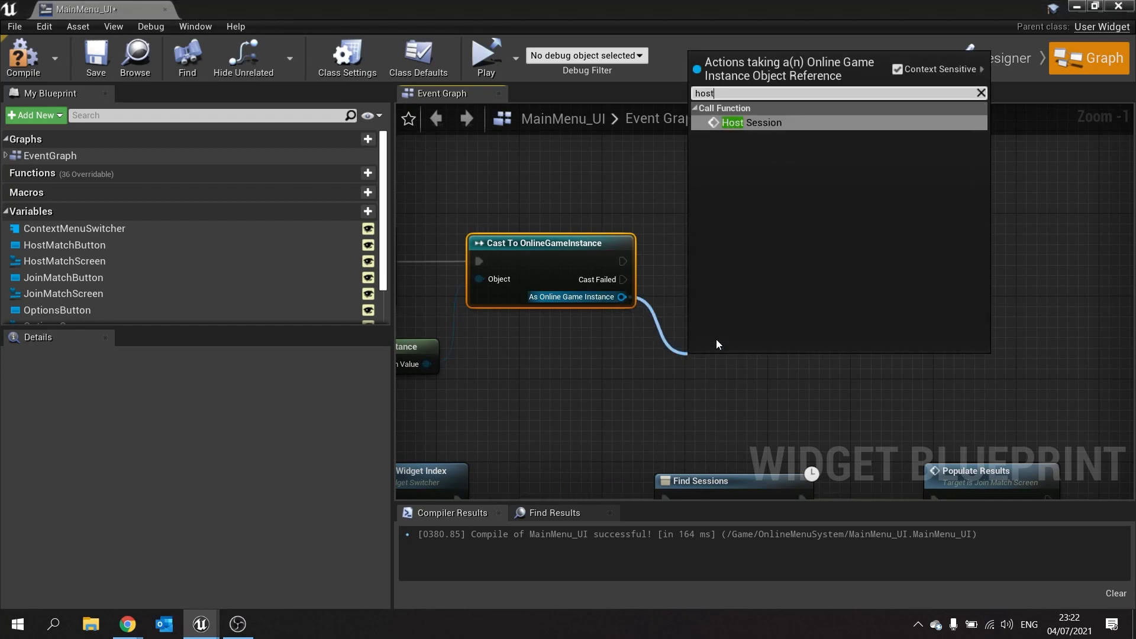
{"action": "left_click", "coordinate": [754, 121]}
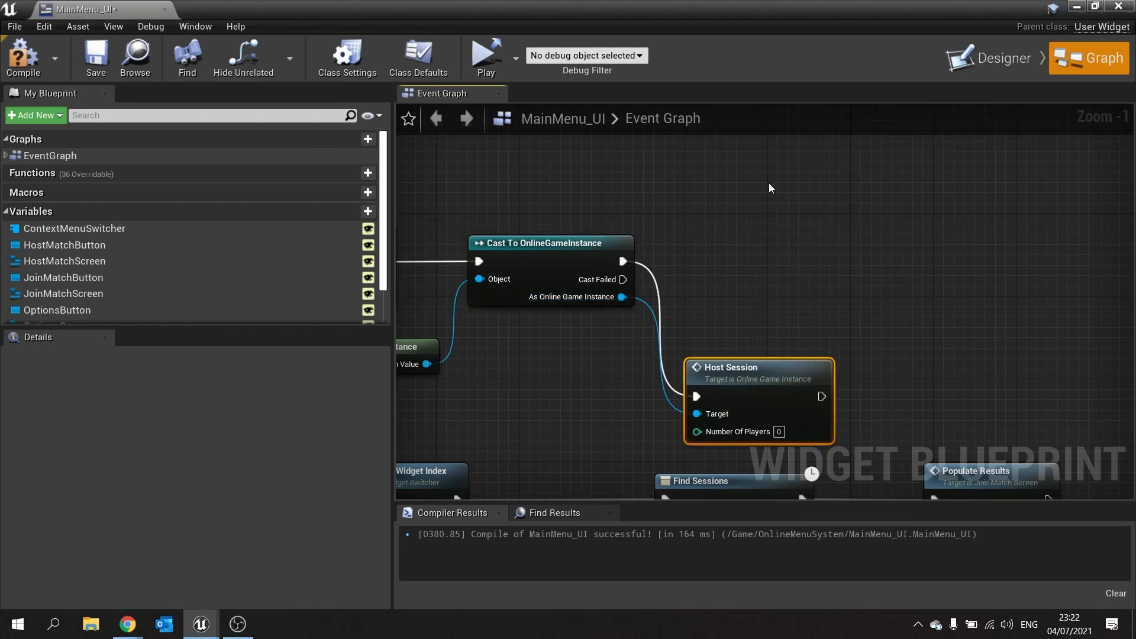
{"action": "left_click_drag", "start_coordinate": [772, 345], "coordinate": [771, 222]}
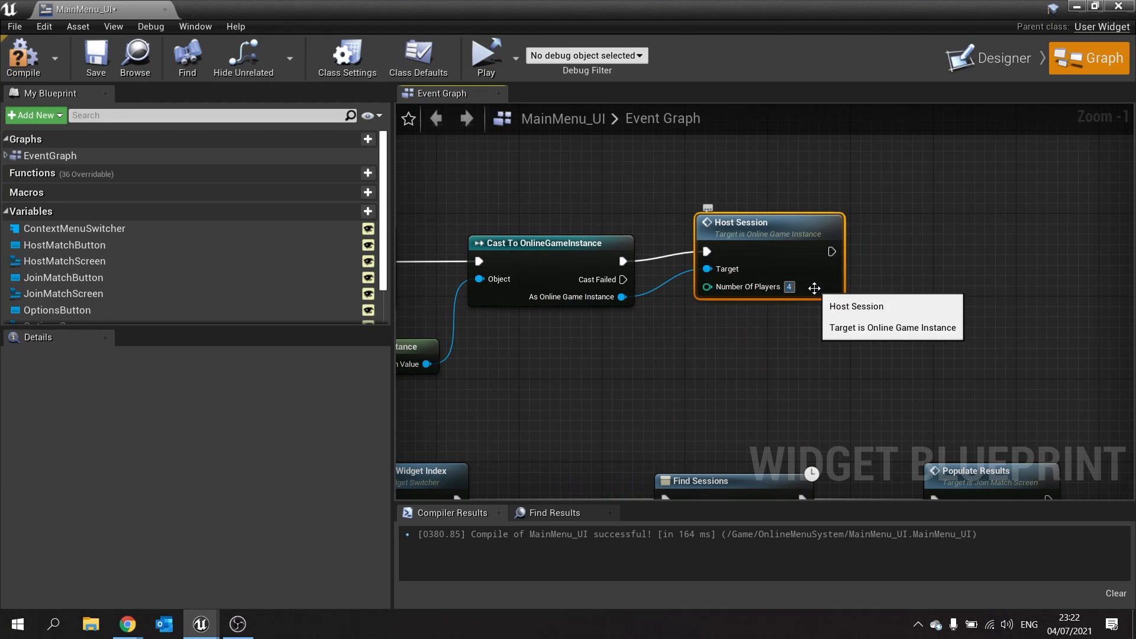
{"action": "left_click_drag", "start_coordinate": [814, 288], "coordinate": [845, 298]}
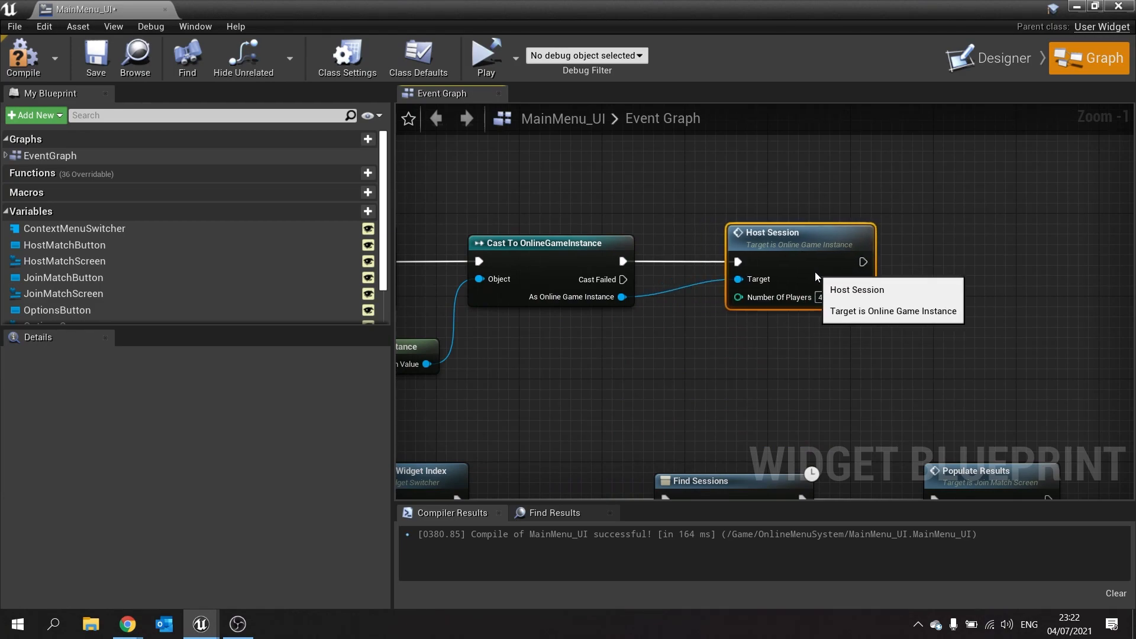
Compile and save the MainMenu_UI blueprint and close its editor.
{"action": "left_click", "coordinate": [30, 58]}
{"action": "left_click", "coordinate": [97, 59]}
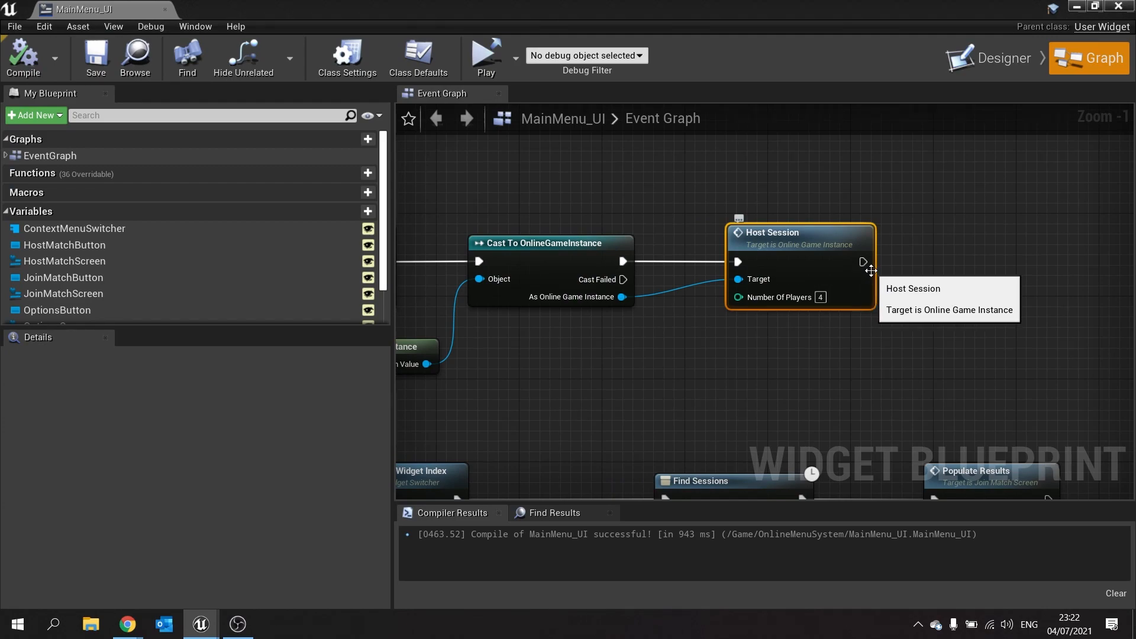
{"action": "left_click", "coordinate": [1119, 7]}
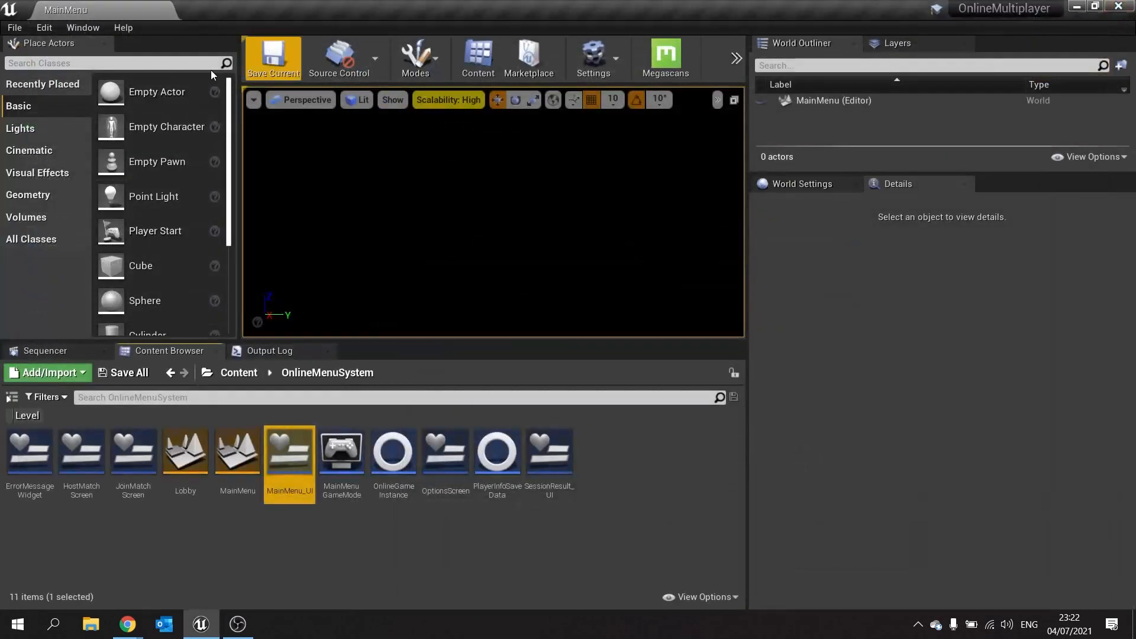
Search the project's plugins for "online subsyste", check which Online Subsystem plugins are enabled, including Steam, and close the plugin browser.
{"action": "left_click", "coordinate": [46, 31]}
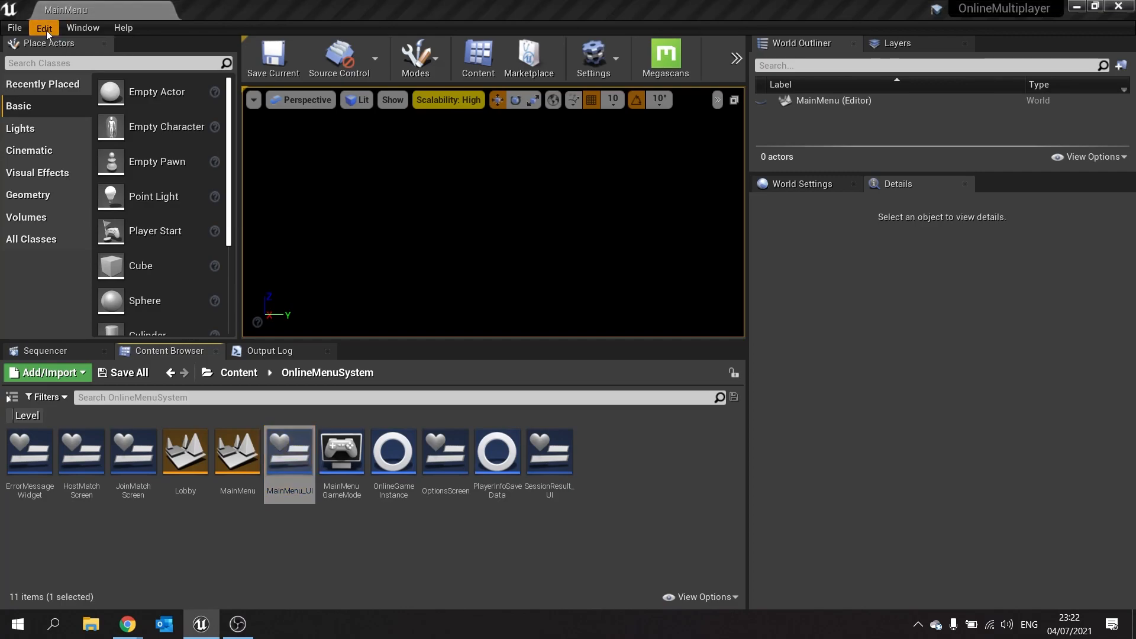
{"action": "left_click", "coordinate": [68, 248]}
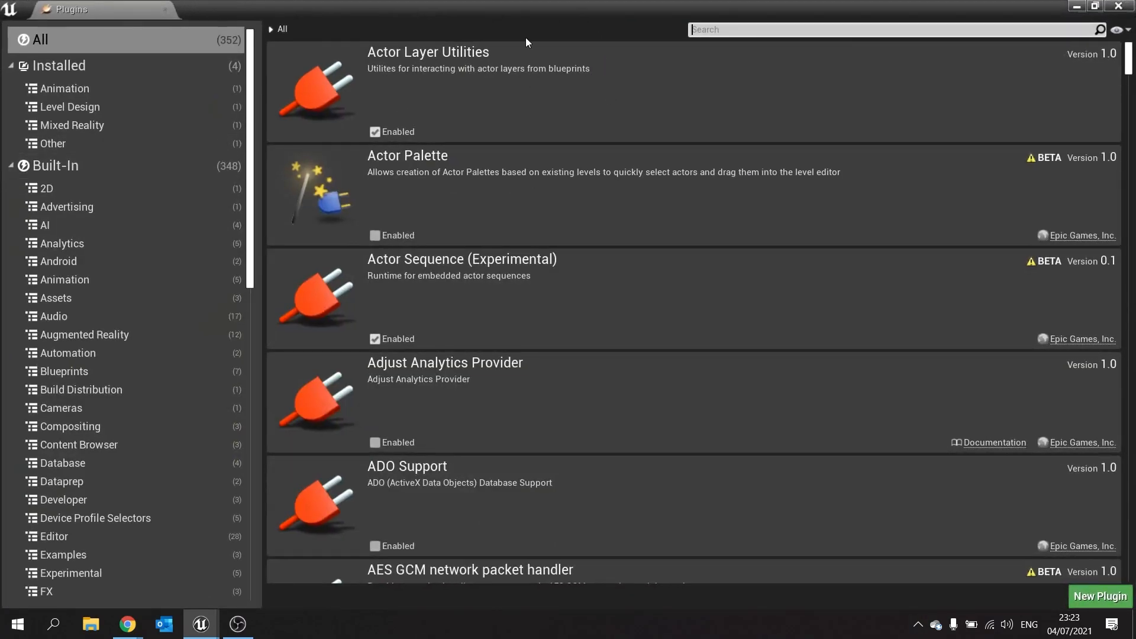
{"action": "left_click", "coordinate": [701, 24]}
{"action": "type", "text": "on"}
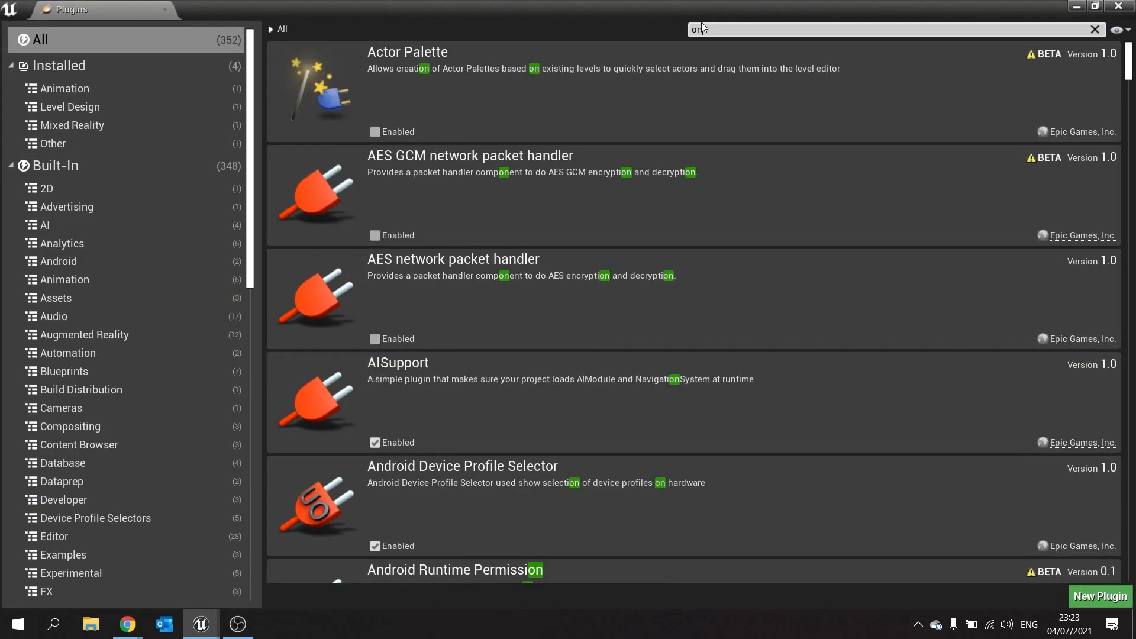
{"action": "type", "text": "line subsyste"}
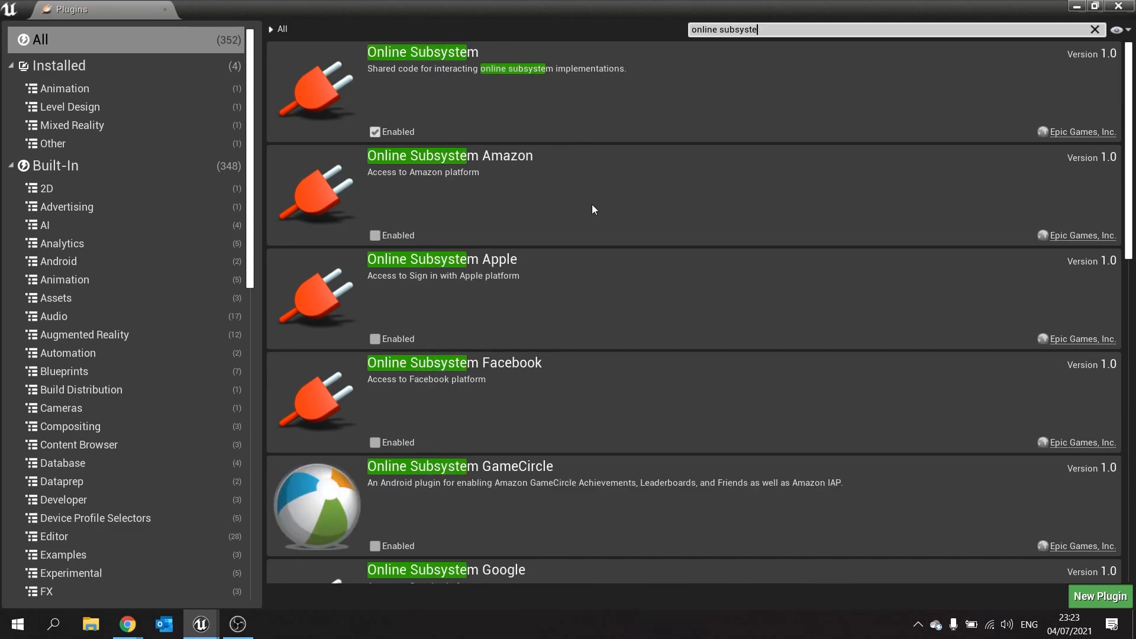
{"action": "scroll", "coordinate": [594, 256], "scroll_direction": "down", "scroll_amount": 10}
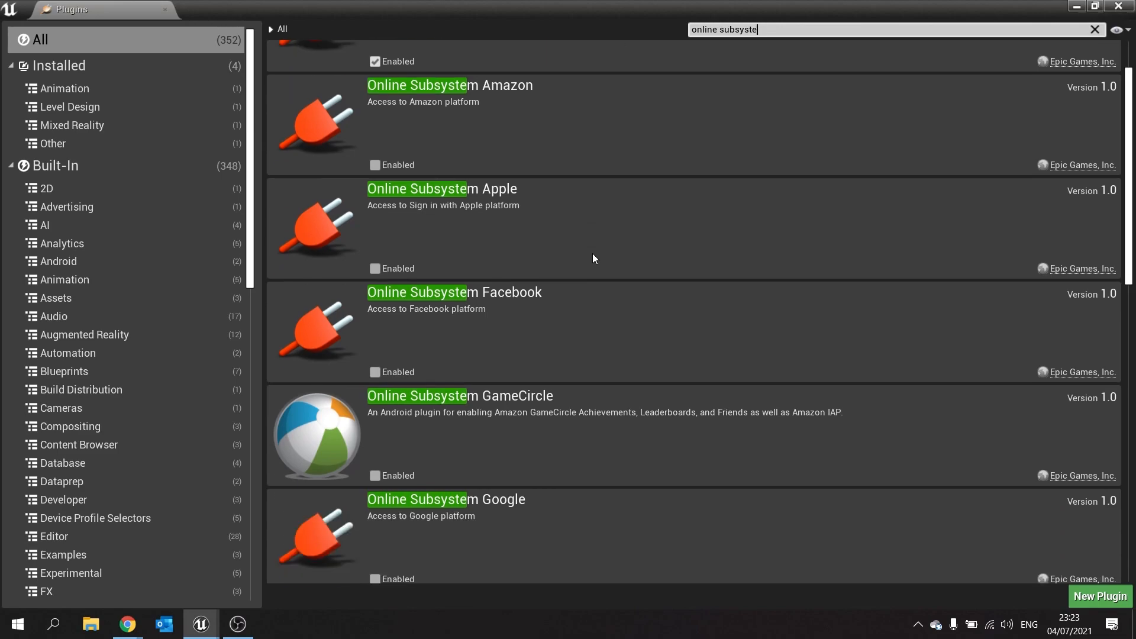
{"action": "scroll", "coordinate": [592, 254], "scroll_direction": "down", "scroll_amount": 7}
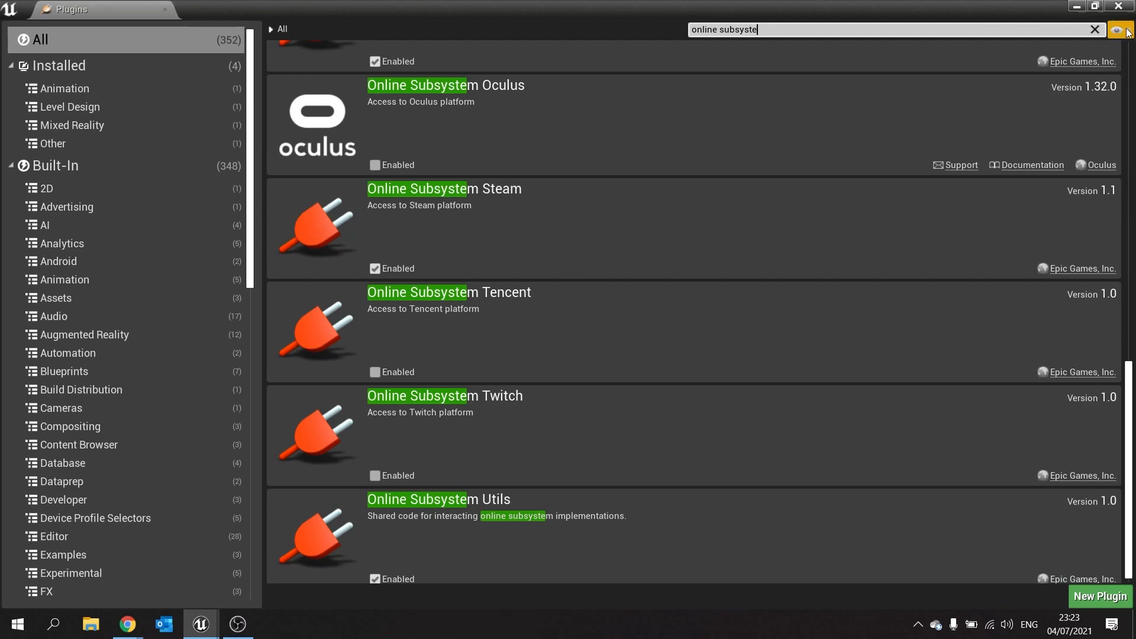
{"action": "left_click", "coordinate": [1119, 6]}
{"action": "left_click", "coordinate": [628, 465]}
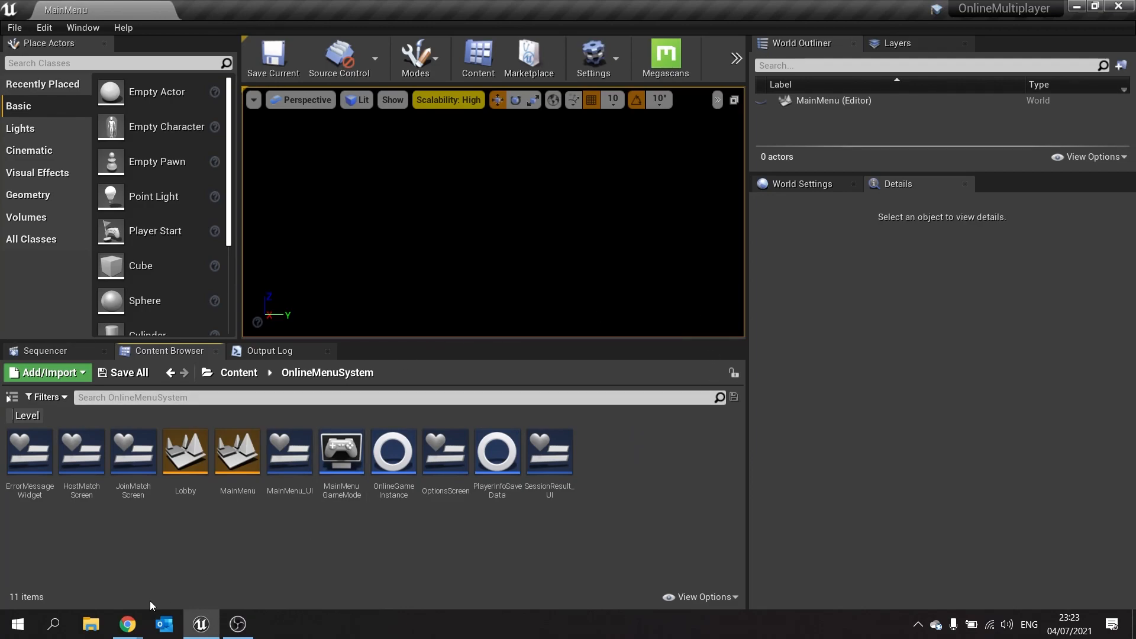
Switch to Chrome and look through the Unreal Engine 4.26 documentation page on Online Subsystem and its list of subpages.
{"action": "left_click", "coordinate": [128, 624]}
{"action": "left_click", "coordinate": [102, 552]}
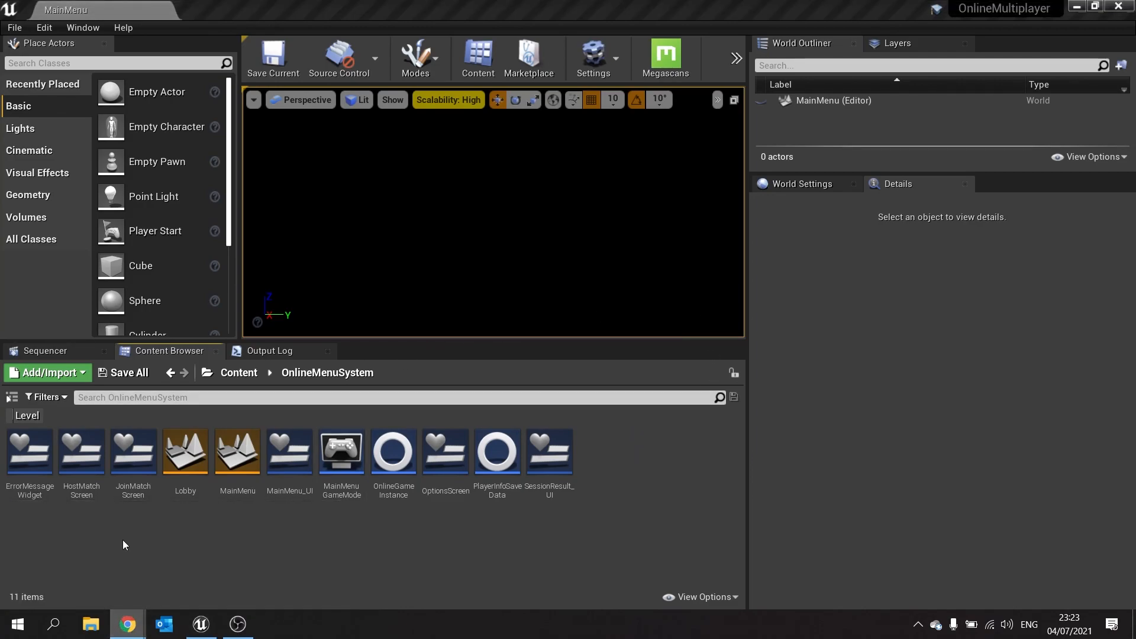
{"action": "left_click_drag", "start_coordinate": [278, 618], "coordinate": [542, 151]}
{"action": "double_click", "coordinate": [543, 151]}
{"action": "scroll", "coordinate": [523, 187], "scroll_direction": "up", "scroll_amount": 10}
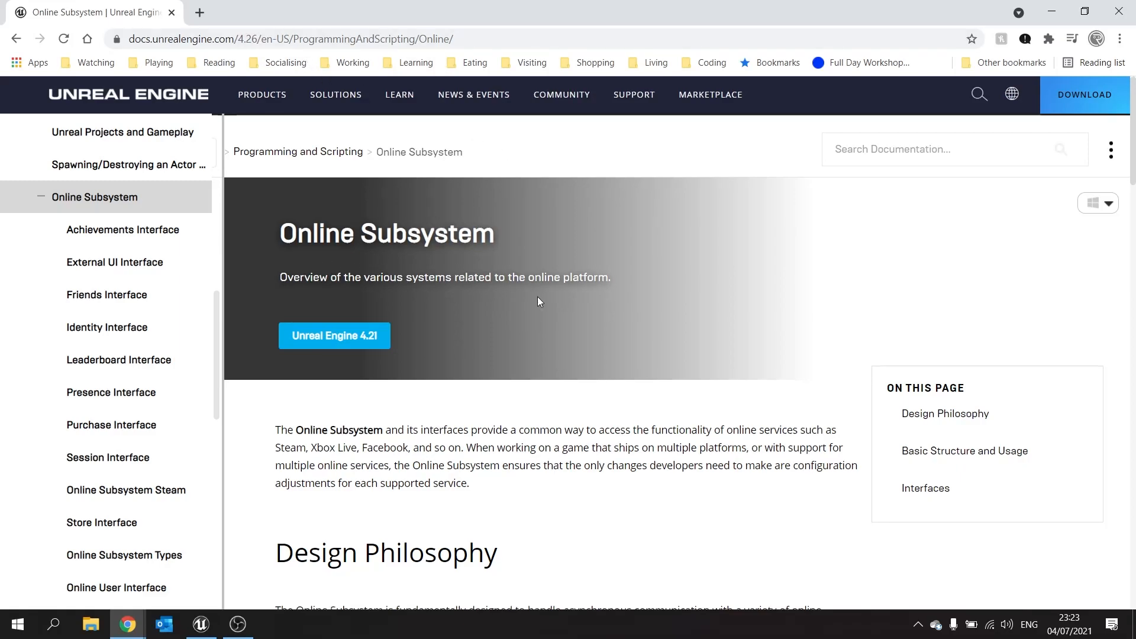
{"action": "scroll", "coordinate": [538, 283], "scroll_direction": "down", "scroll_amount": 6}
{"action": "scroll", "coordinate": [544, 249], "scroll_direction": "up", "scroll_amount": 2}
{"action": "scroll", "coordinate": [547, 237], "scroll_direction": "down", "scroll_amount": 2}
{"action": "scroll", "coordinate": [546, 236], "scroll_direction": "down", "scroll_amount": 15}
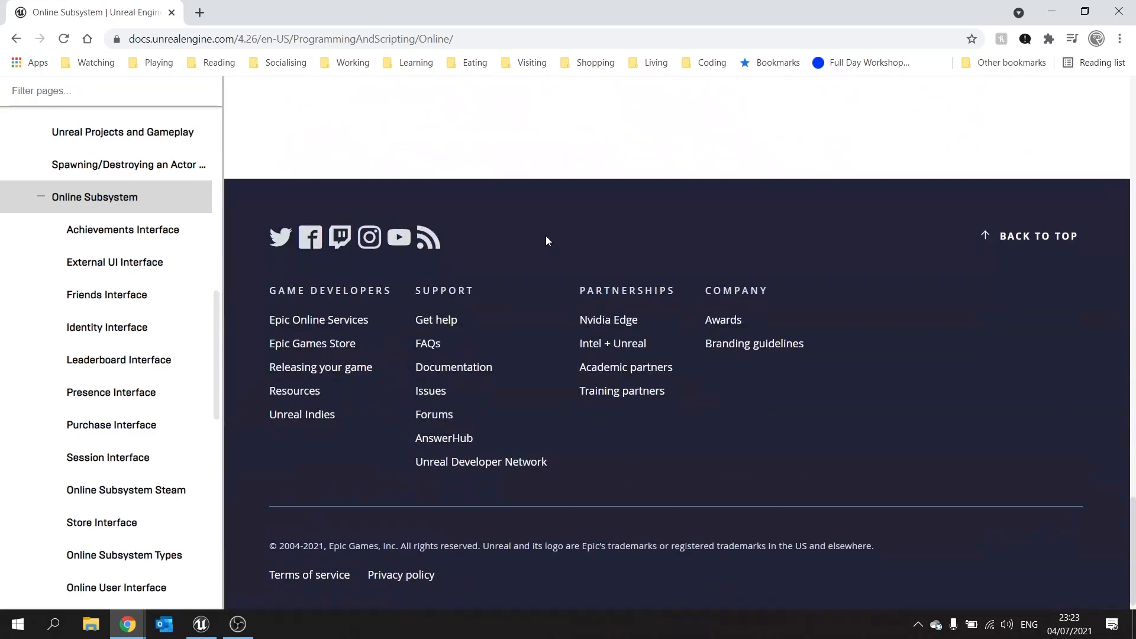
{"action": "scroll", "coordinate": [545, 236], "scroll_direction": "up", "scroll_amount": 10}
{"action": "scroll", "coordinate": [544, 236], "scroll_direction": "up", "scroll_amount": 6}
{"action": "scroll", "coordinate": [543, 238], "scroll_direction": "up", "scroll_amount": 5}
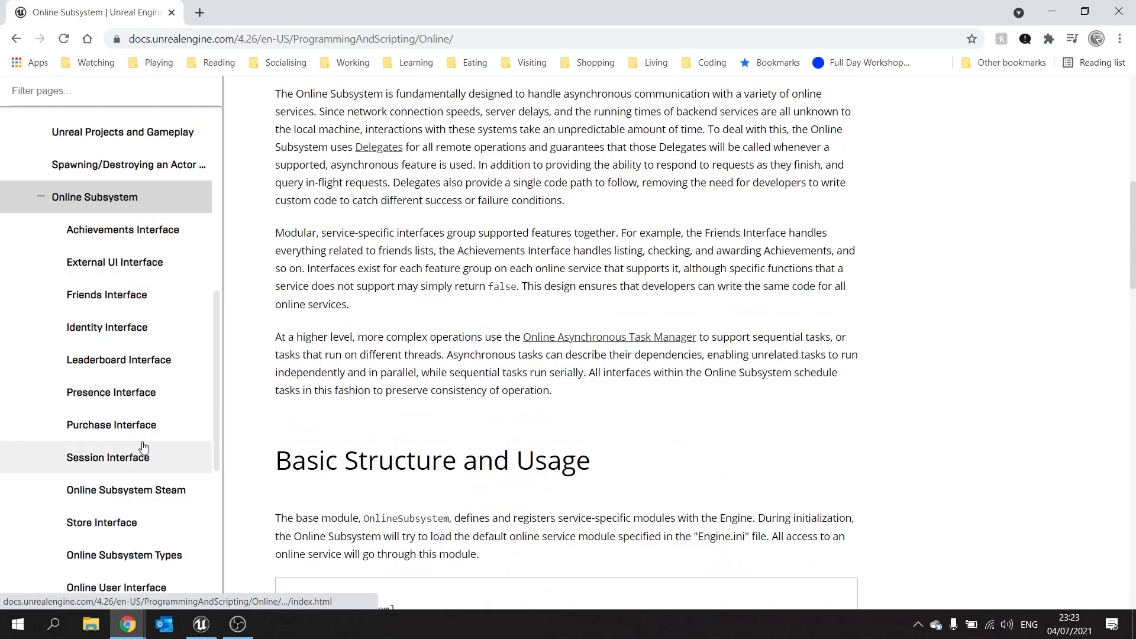
{"action": "scroll", "coordinate": [143, 446], "scroll_direction": "down", "scroll_amount": 1}
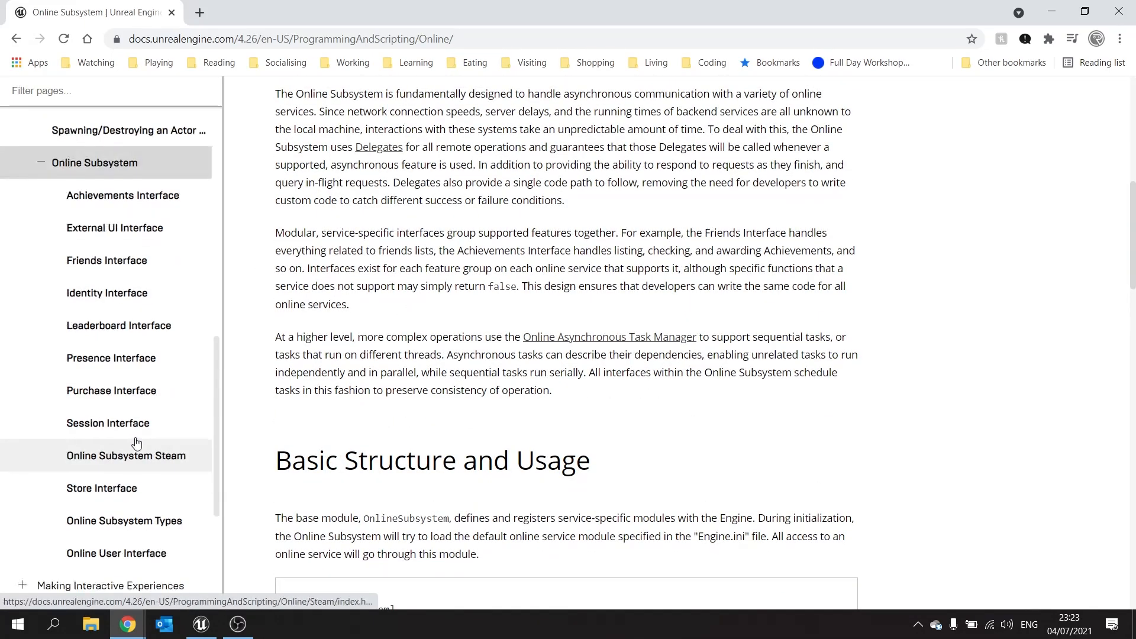
Open the Online Subsystem Steam documentation page and review its setup instructions through to the Finished Settings for DefaultEngine.ini.
{"action": "left_click", "coordinate": [167, 468]}
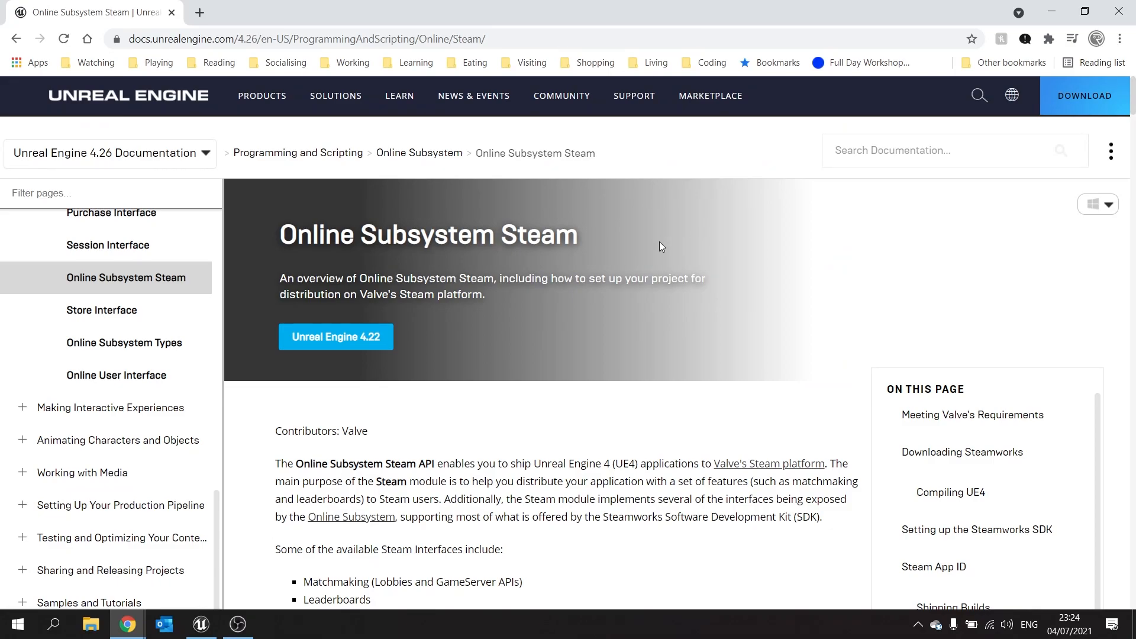
{"action": "scroll", "coordinate": [644, 409], "scroll_direction": "down", "scroll_amount": 5}
{"action": "scroll", "coordinate": [645, 408], "scroll_direction": "down", "scroll_amount": 20}
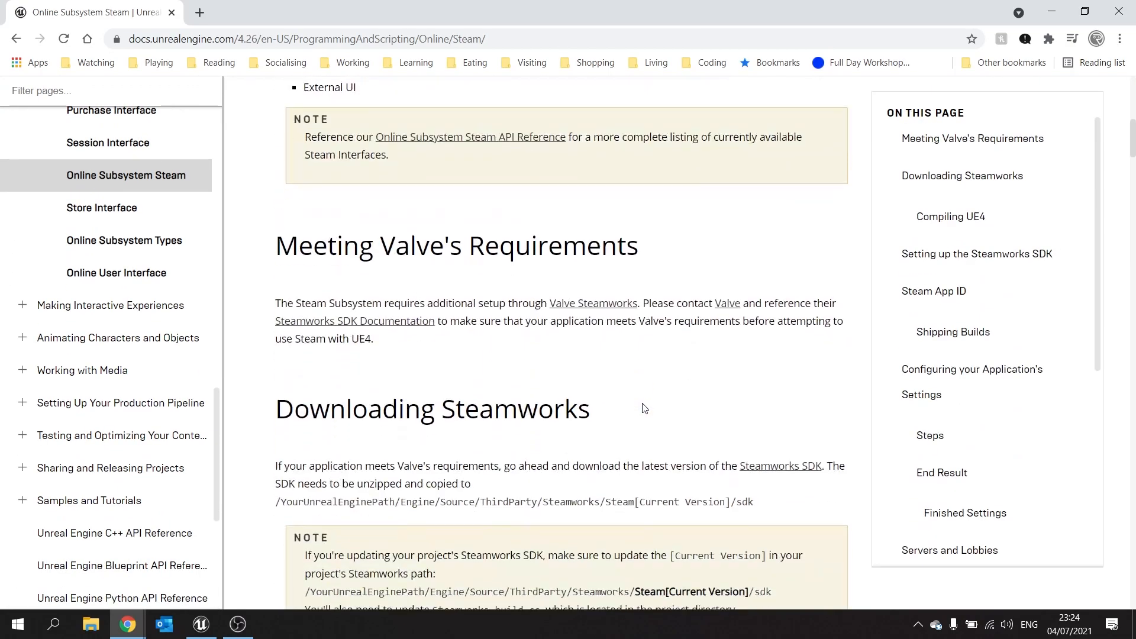
{"action": "scroll", "coordinate": [629, 402], "scroll_direction": "down", "scroll_amount": 6}
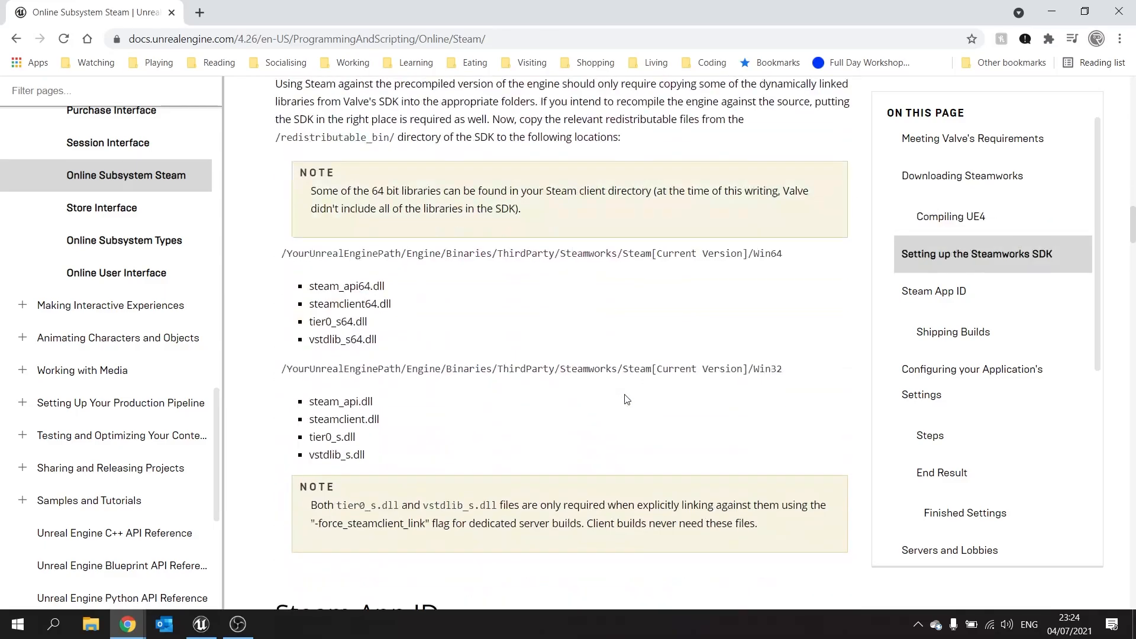
{"action": "scroll", "coordinate": [626, 400], "scroll_direction": "down", "scroll_amount": 11}
{"action": "scroll", "coordinate": [624, 397], "scroll_direction": "down", "scroll_amount": 15}
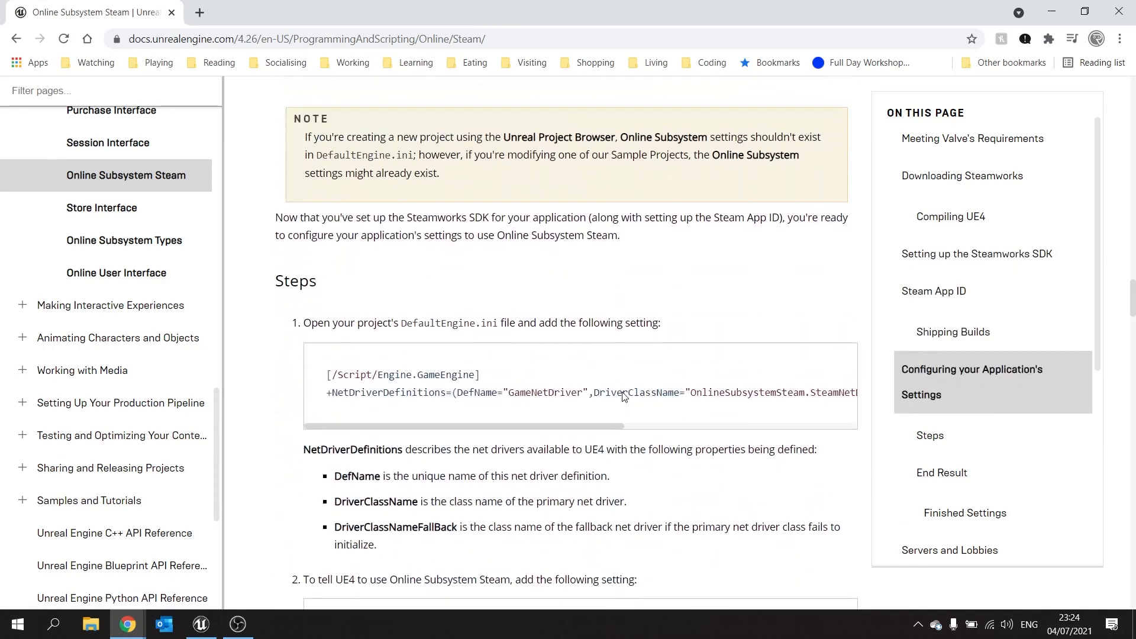
{"action": "scroll", "coordinate": [591, 361], "scroll_direction": "down", "scroll_amount": 4}
{"action": "scroll", "coordinate": [545, 327], "scroll_direction": "up", "scroll_amount": 5}
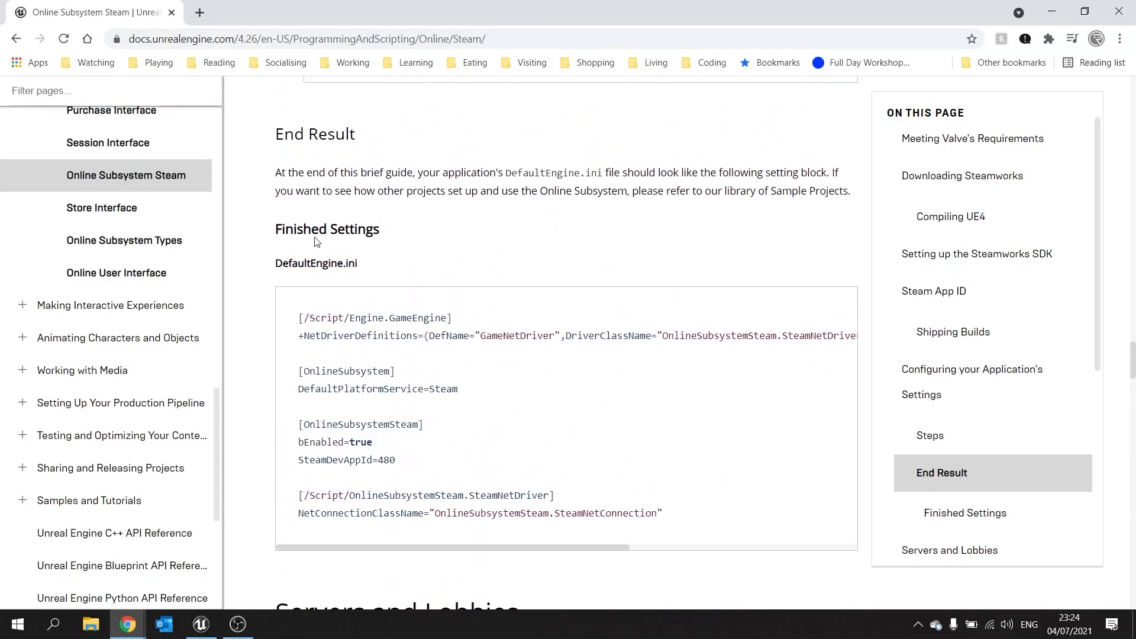
{"action": "scroll", "coordinate": [330, 240], "scroll_direction": "up", "scroll_amount": 3}
{"action": "scroll", "coordinate": [325, 231], "scroll_direction": "down", "scroll_amount": 4}
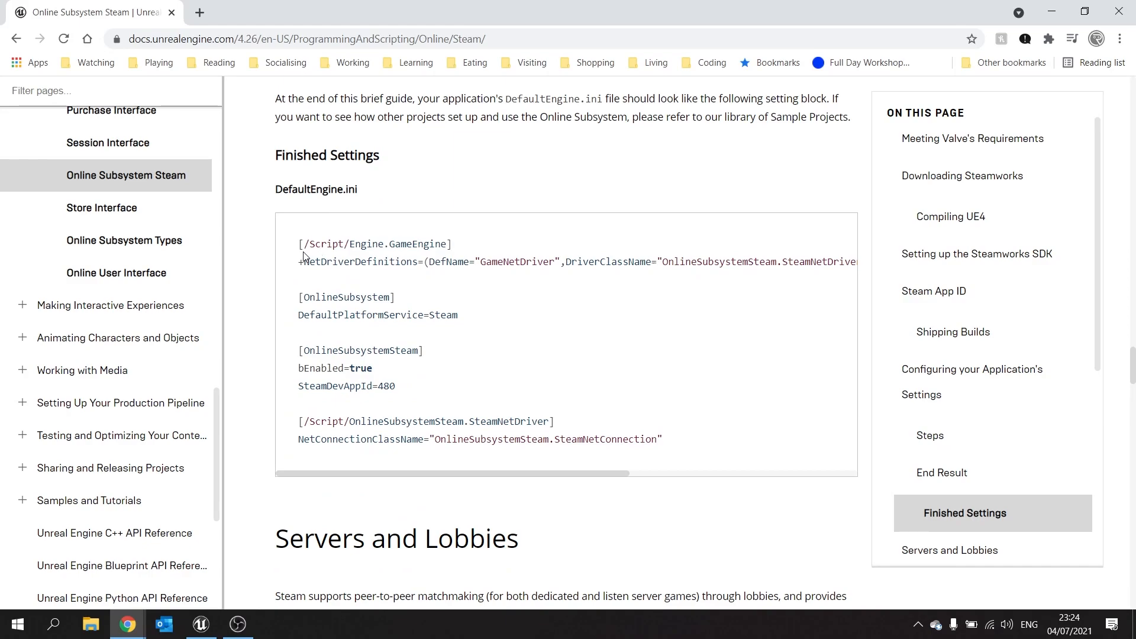
Select the entire DefaultEngine.ini code block under Finished Settings, from [/Script/Engine.GameEngine] to the NetConnectionClassName line.
{"action": "left_click_drag", "start_coordinate": [300, 248], "coordinate": [676, 454]}
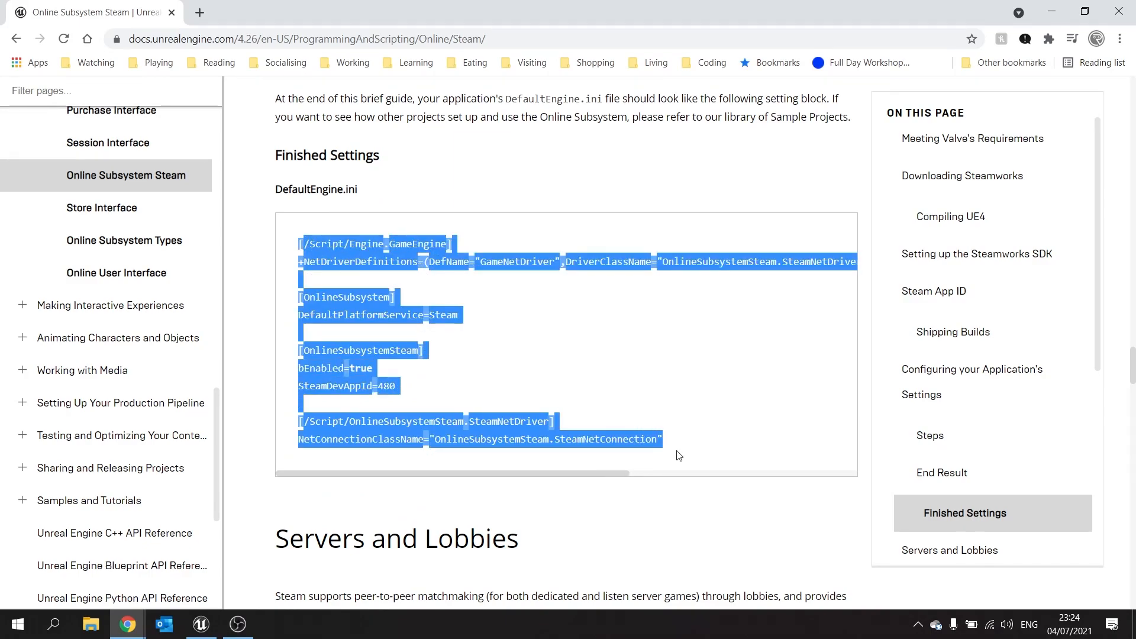
{"action": "left_click", "coordinate": [406, 332]}
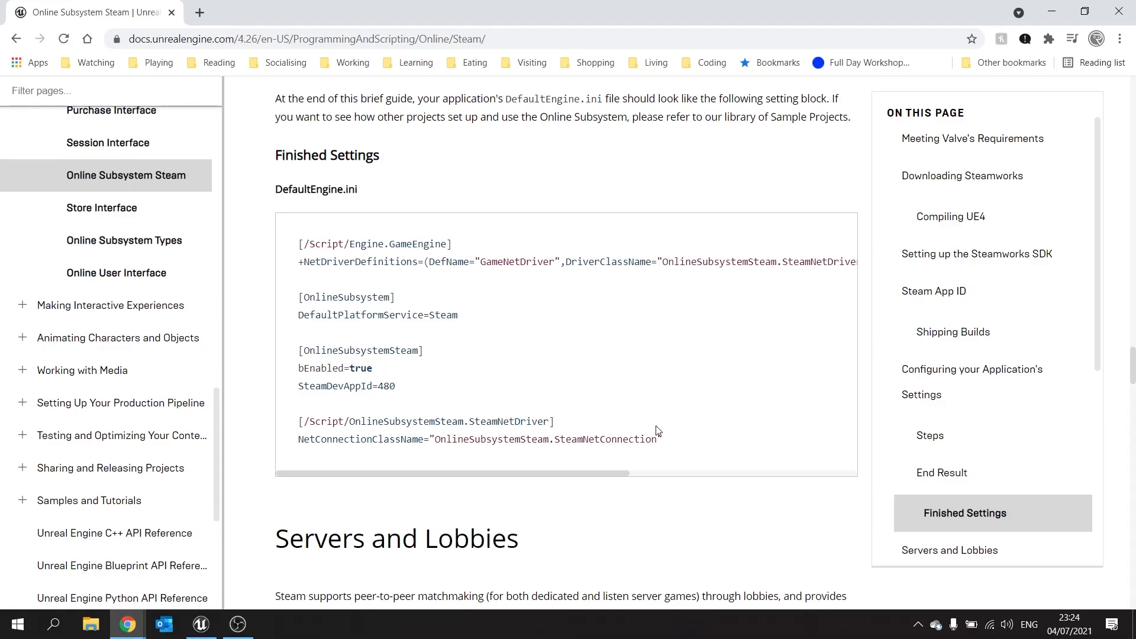
{"action": "left_click_drag", "start_coordinate": [683, 444], "coordinate": [298, 243]}
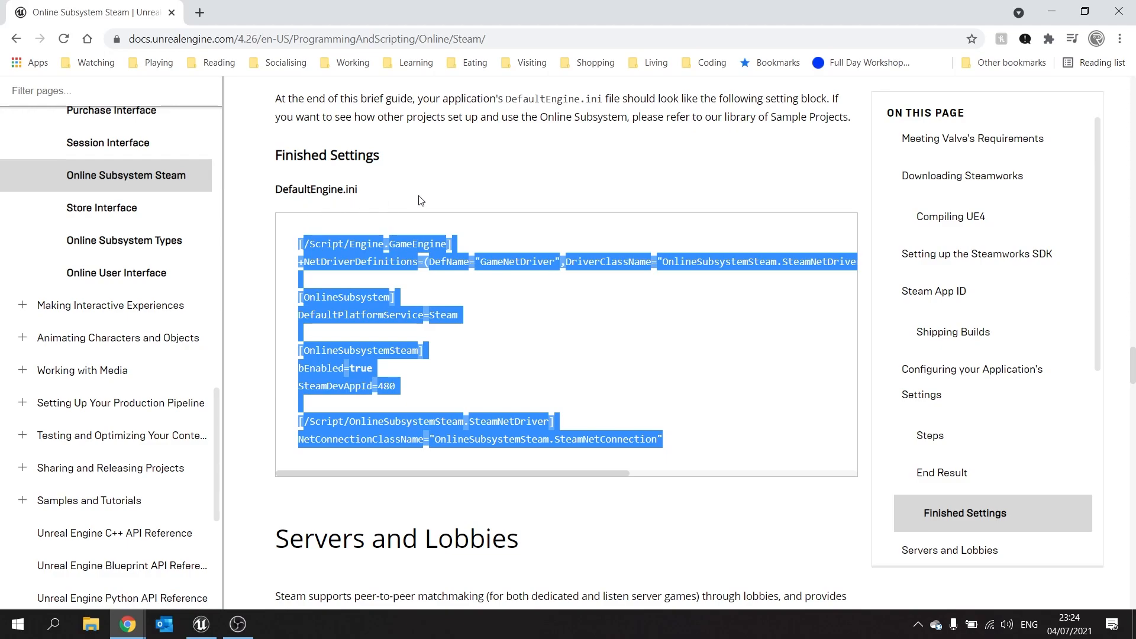
Return to the Unreal Editor and reveal the PickupPoints asset from the project's Content folder in File Explorer.
{"action": "left_click", "coordinate": [1051, 12]}
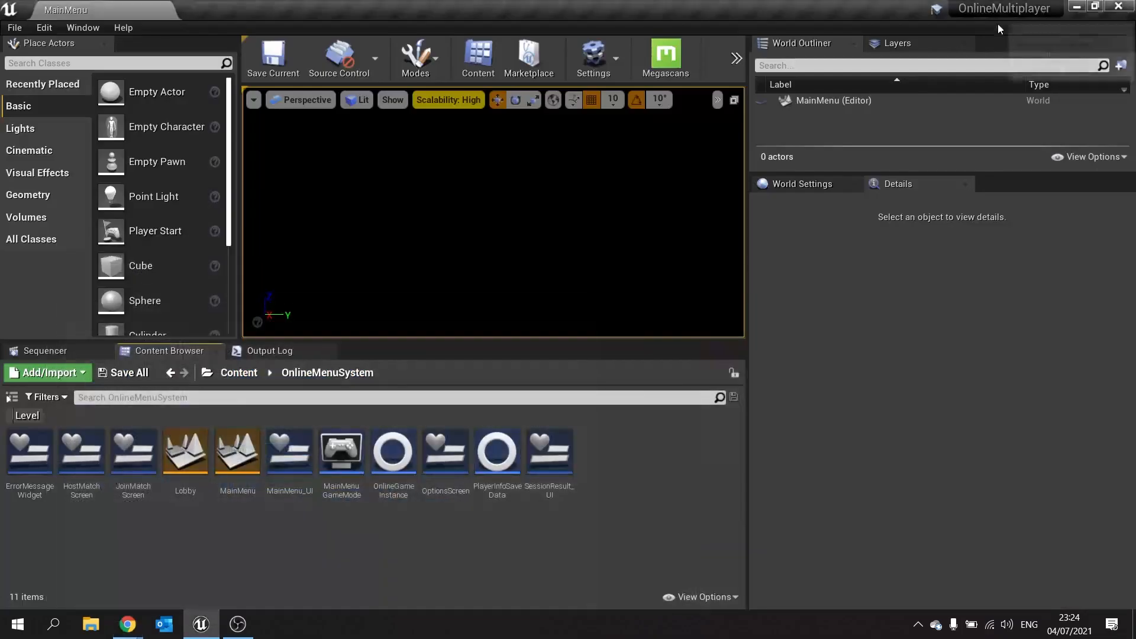
{"action": "left_click", "coordinate": [239, 372]}
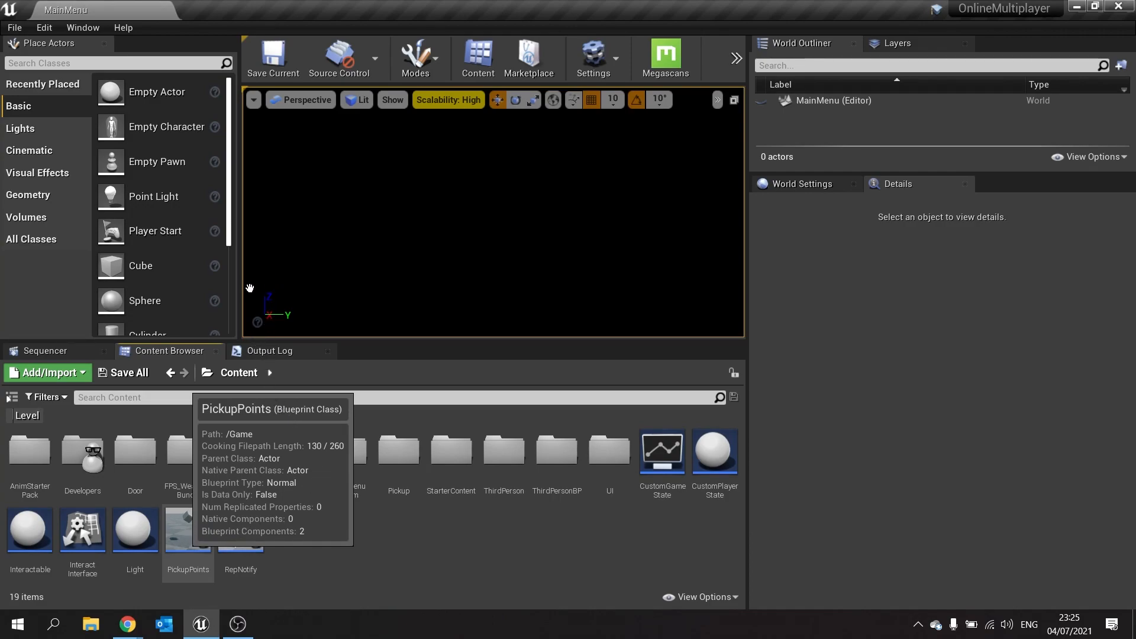
{"action": "right_click", "coordinate": [187, 553]}
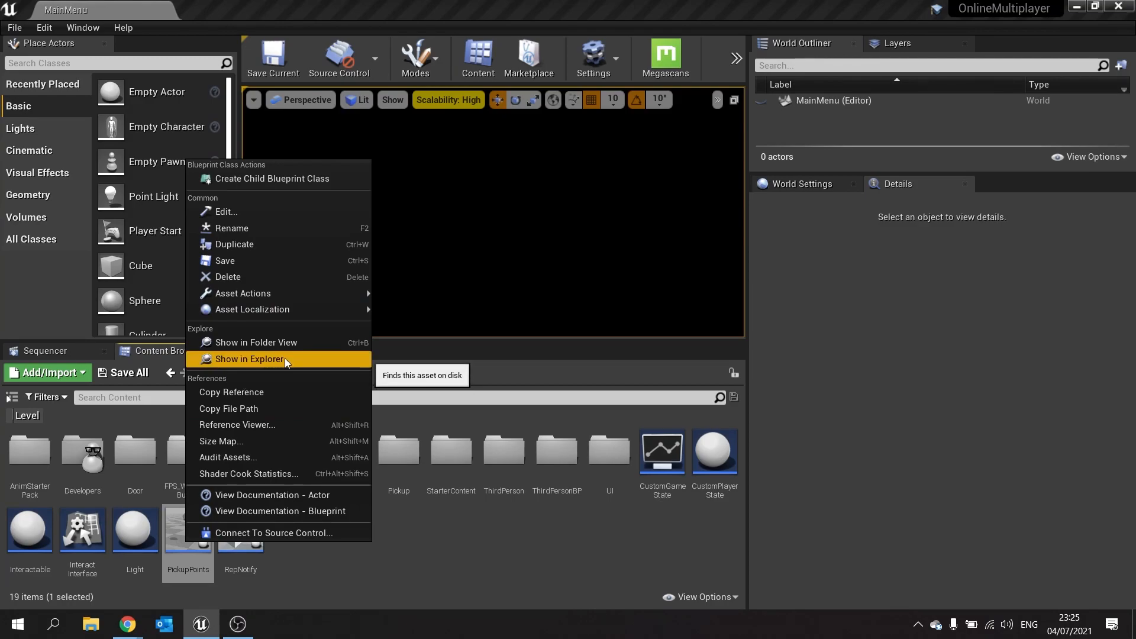
{"action": "left_click", "coordinate": [264, 360]}
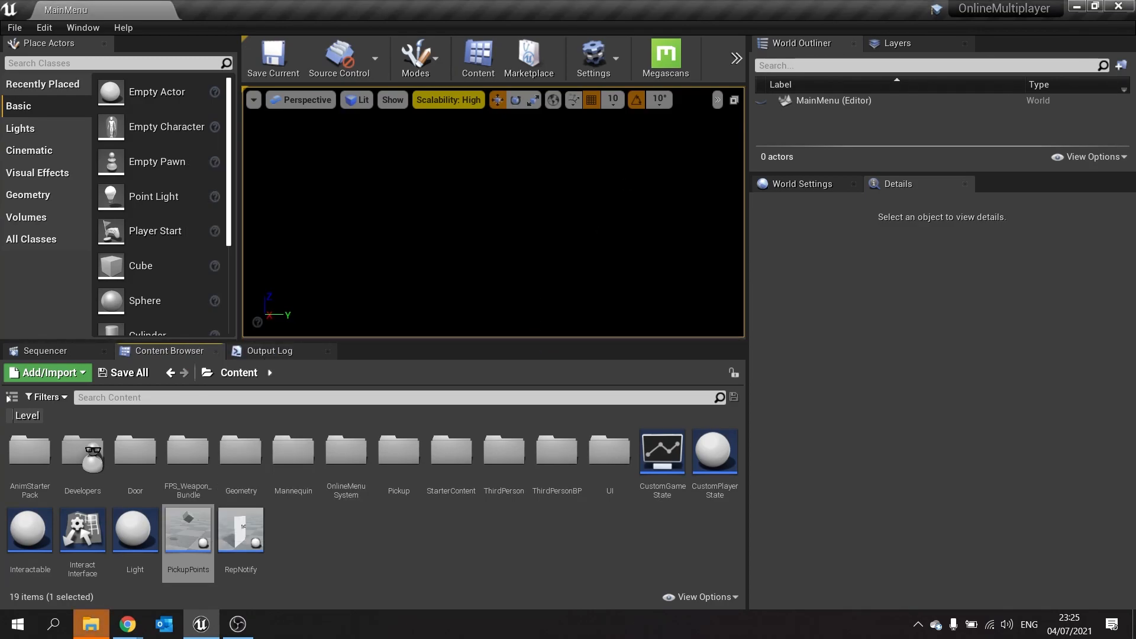
{"action": "left_click_drag", "start_coordinate": [1035, 0], "coordinate": [694, 77]}
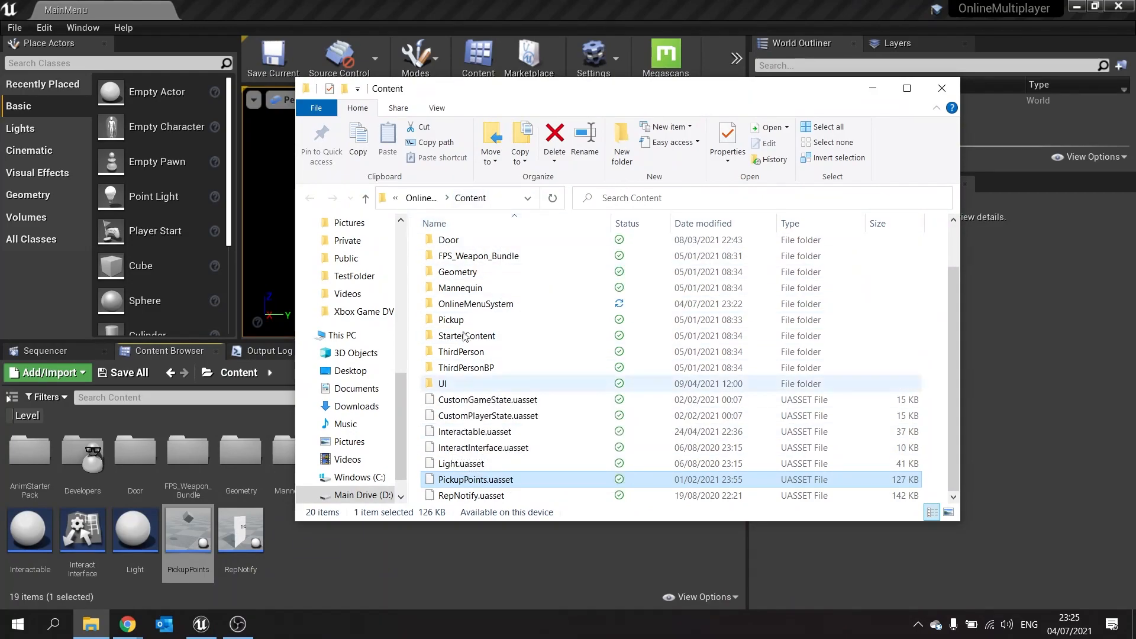
Go up to the OnlineMultiplayer project folder and open the DefaultEngine file from its Config folder.
{"action": "left_click", "coordinate": [366, 199]}
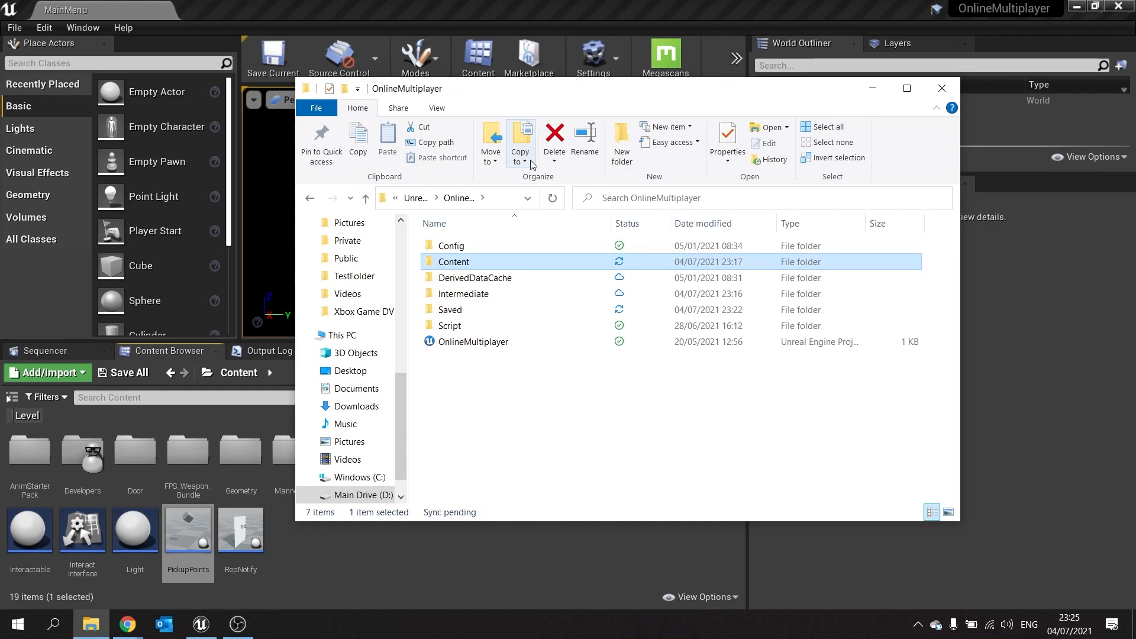
{"action": "double_click", "coordinate": [467, 246]}
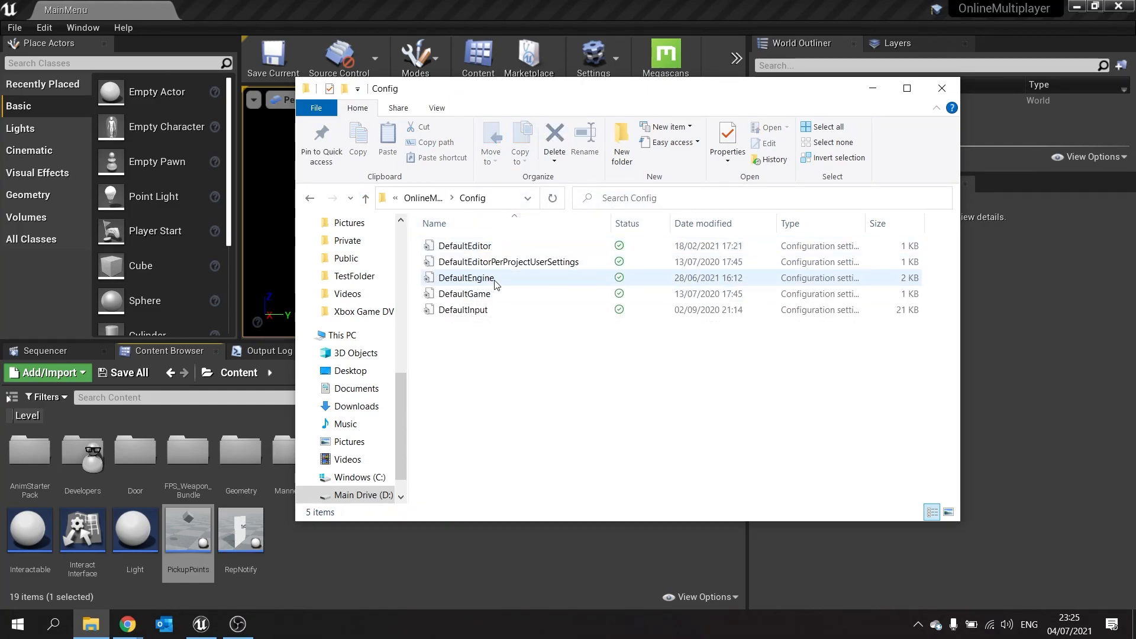
{"action": "double_click", "coordinate": [484, 279]}
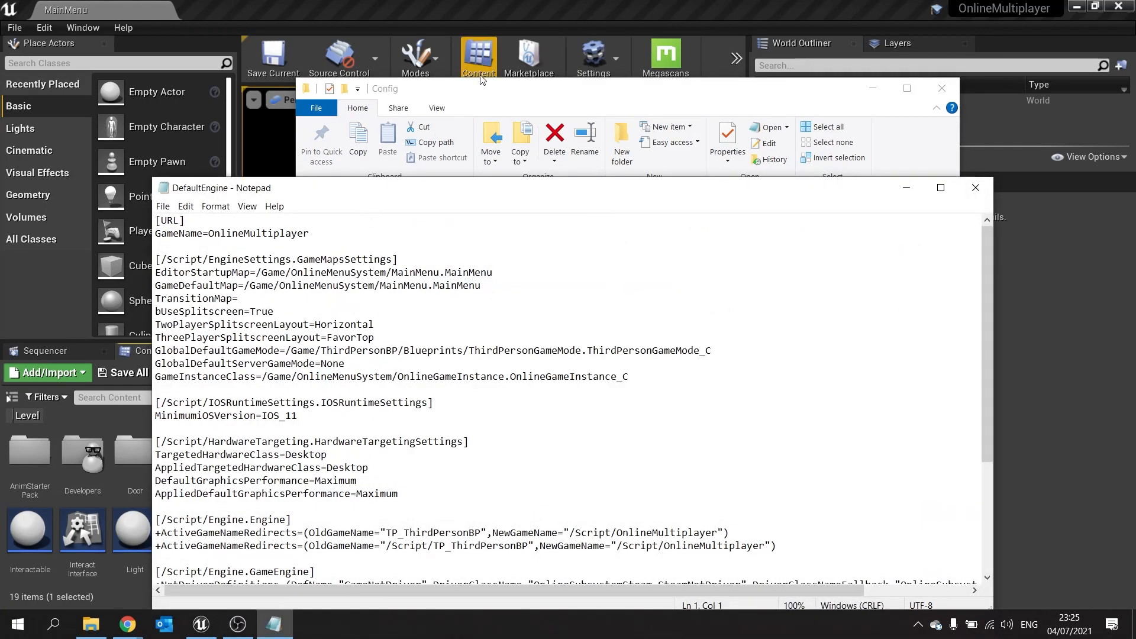
Check DefaultEngine for the Steam settings block from [/Script/Engine.GameEngine] to NetConnectionClassName, and close the file and its folder window.
{"action": "left_click_drag", "start_coordinate": [455, 192], "coordinate": [498, 123]}
{"action": "scroll", "coordinate": [426, 322], "scroll_direction": "down", "scroll_amount": 5}
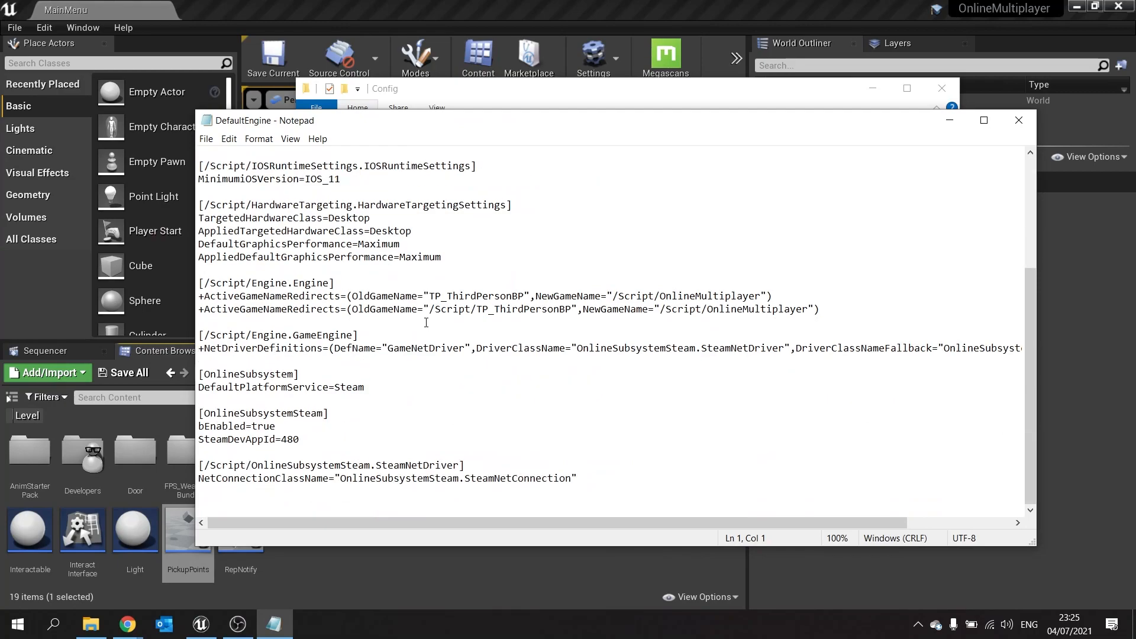
{"action": "left_click_drag", "start_coordinate": [578, 478], "coordinate": [197, 338]}
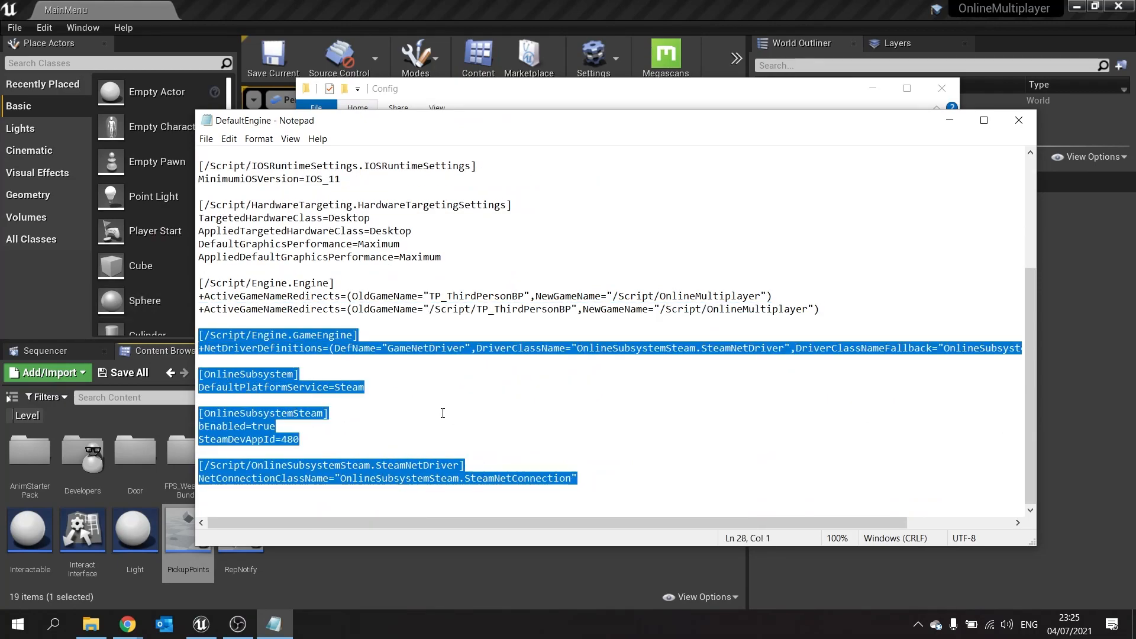
{"action": "left_click", "coordinate": [485, 413]}
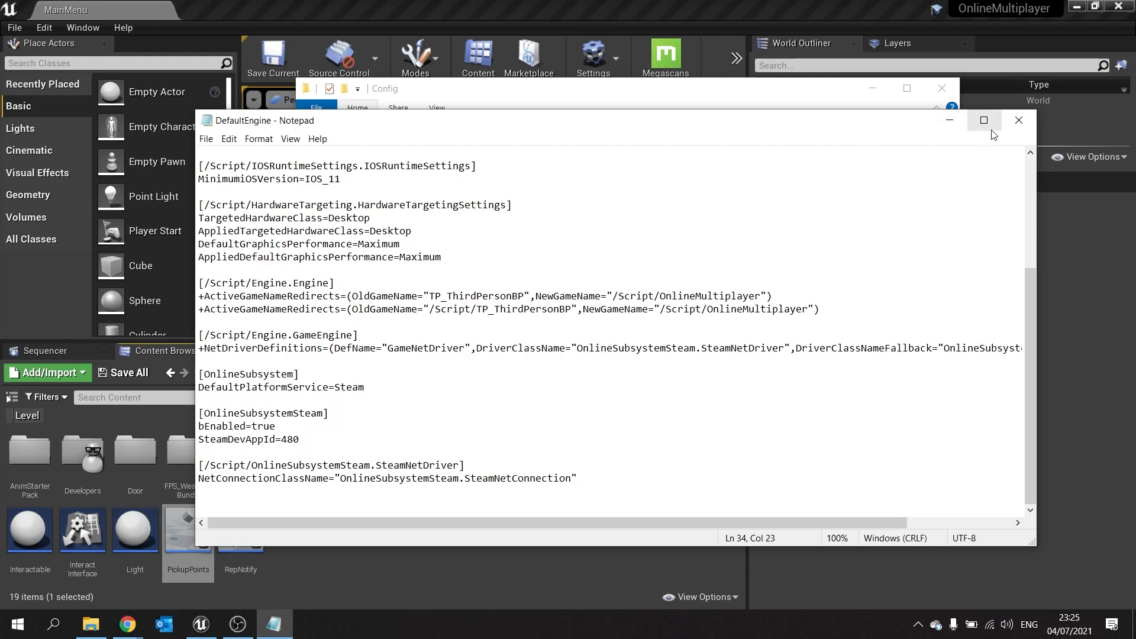
{"action": "left_click", "coordinate": [1018, 120]}
{"action": "left_click", "coordinate": [936, 96]}
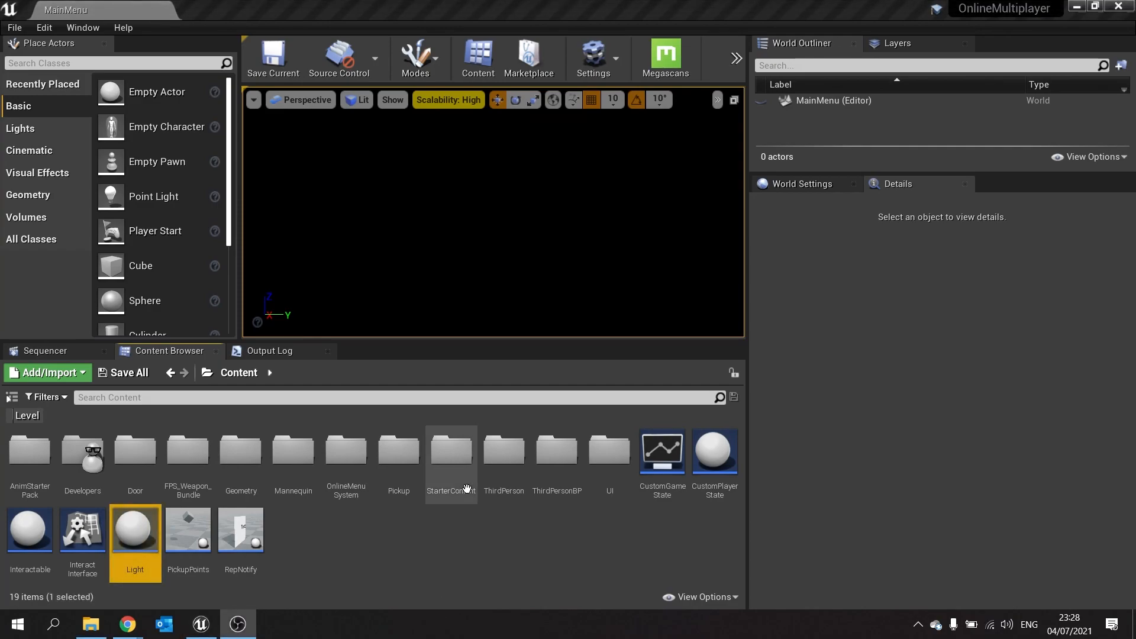
Find Steam with the Windows search, launch it, and return to the Unreal Editor while it loads.
{"action": "left_click", "coordinate": [21, 634]}
{"action": "type", "text": "steam"}
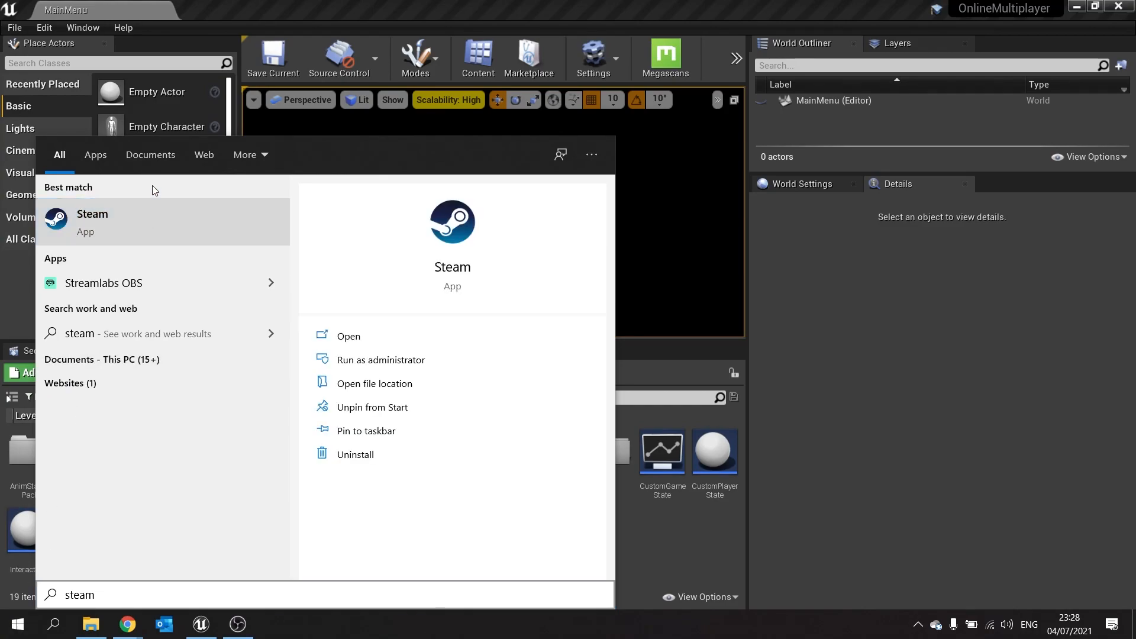
{"action": "left_click", "coordinate": [69, 235]}
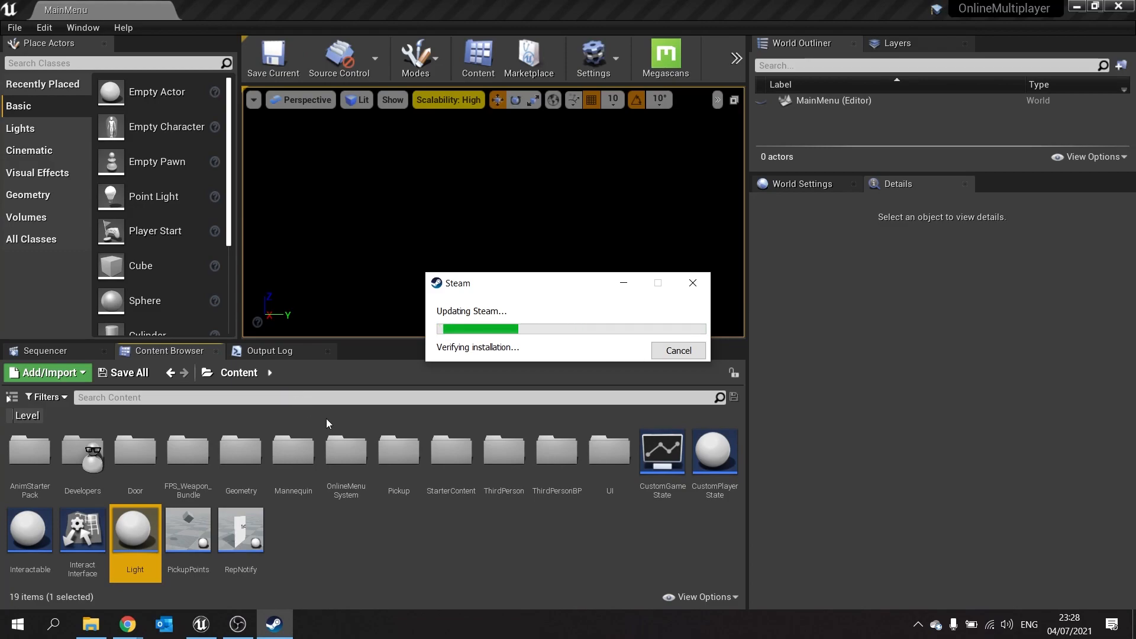
{"action": "left_click", "coordinate": [309, 534]}
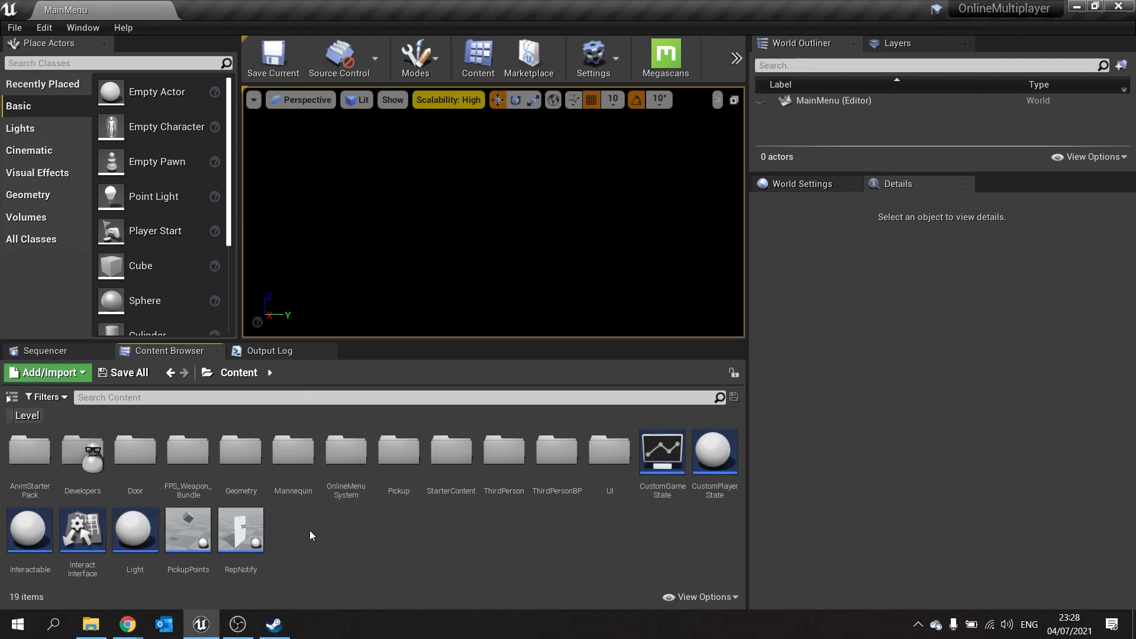
{"action": "left_click", "coordinate": [274, 624]}
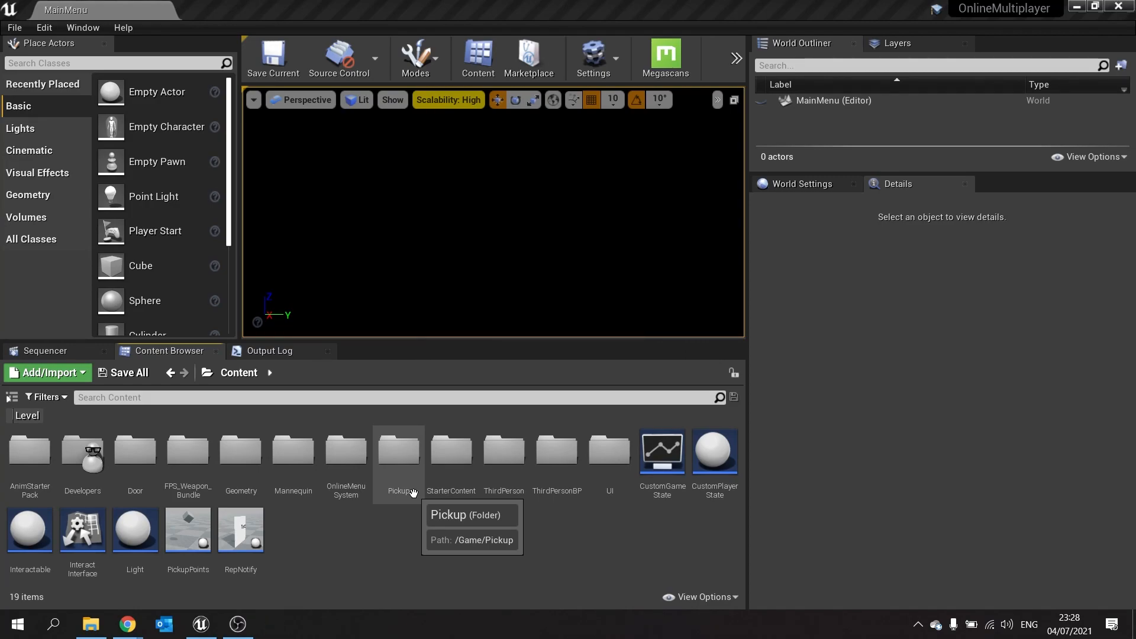
{"action": "left_click", "coordinate": [314, 539]}
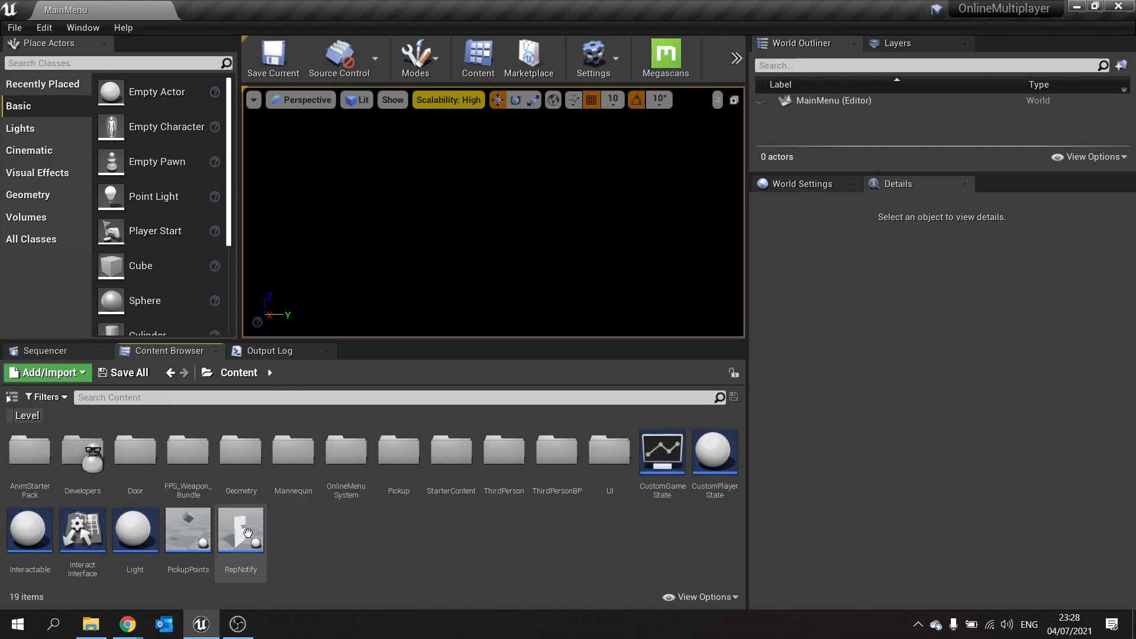
Play the MainMenu level from the editor in Standalone Game mode.
{"action": "left_click", "coordinate": [741, 72]}
{"action": "mouse_move", "coordinate": [762, 87]}
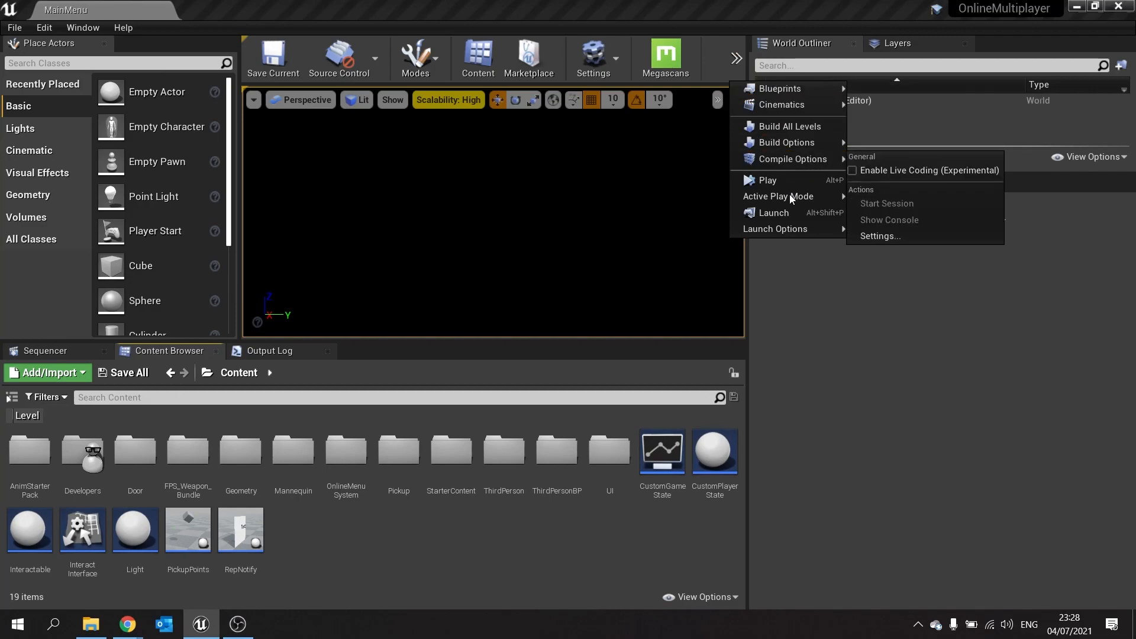
{"action": "mouse_move", "coordinate": [789, 195]}
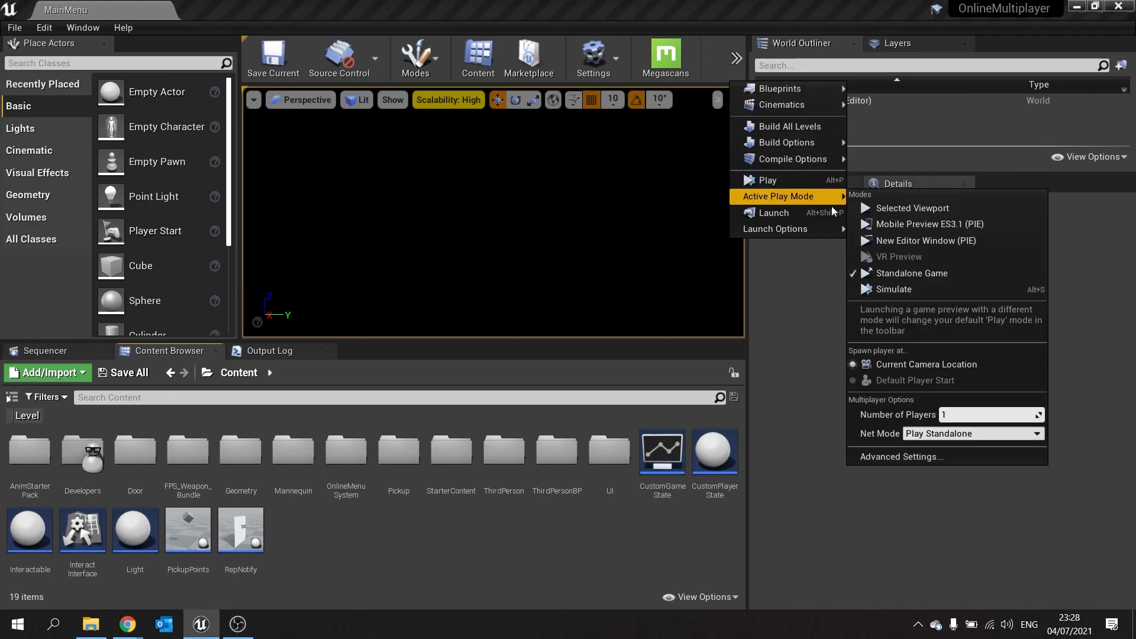
{"action": "left_click", "coordinate": [925, 275]}
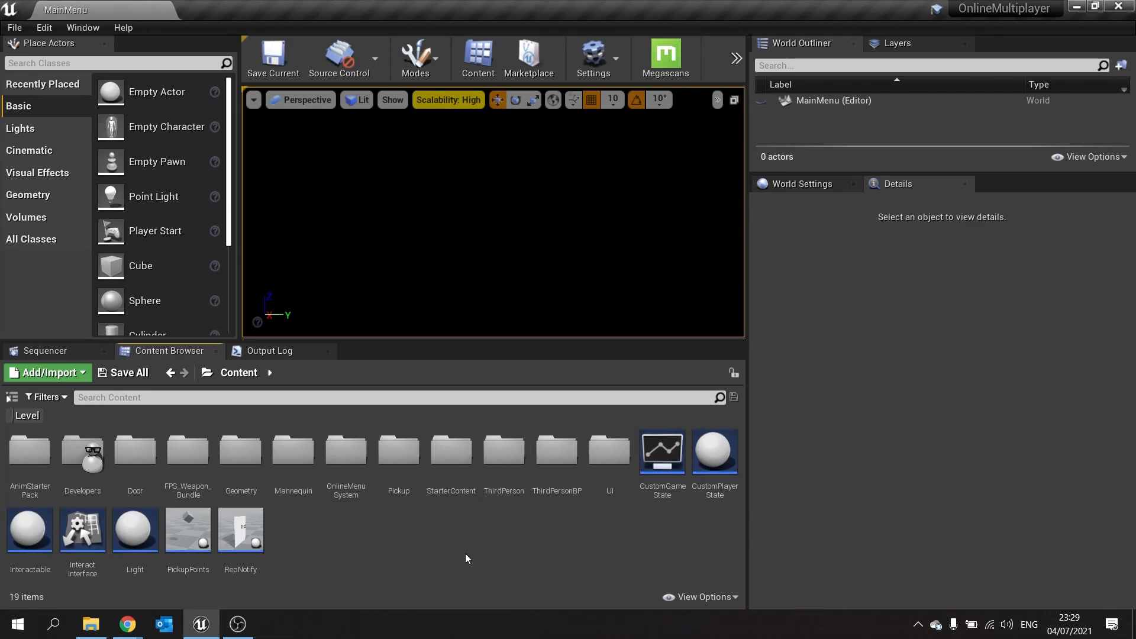
Launch the game from the OnlineMultiplayer project file in File Explorer, dismissing Steam's news and minimizing the Steam window.
{"action": "left_click", "coordinate": [90, 623]}
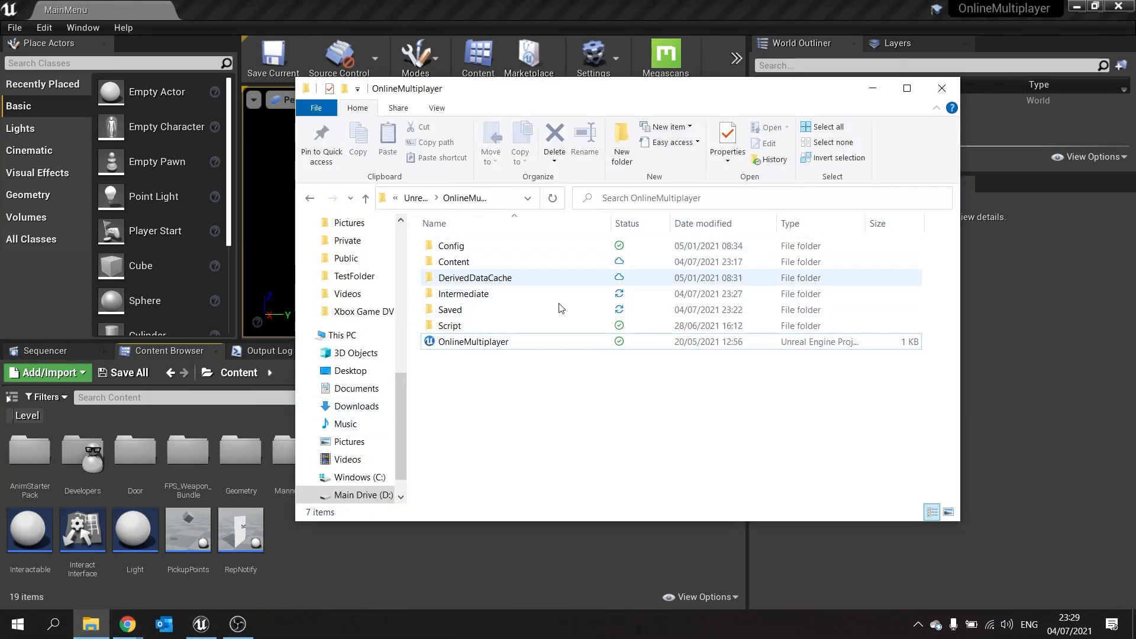
{"action": "left_click", "coordinate": [482, 346]}
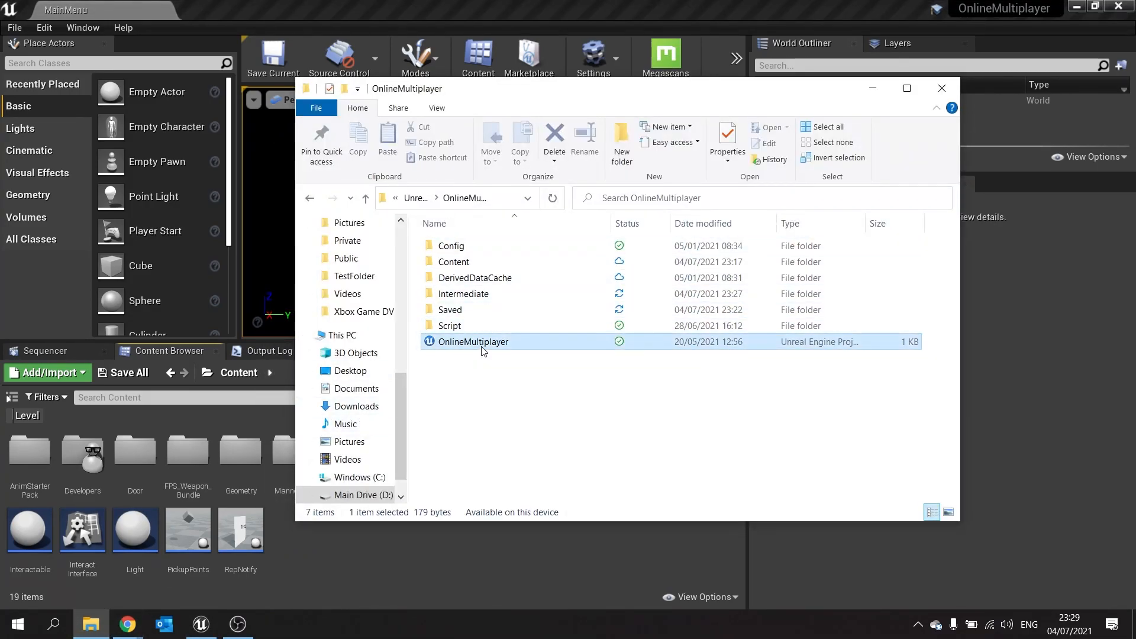
{"action": "right_click", "coordinate": [481, 349]}
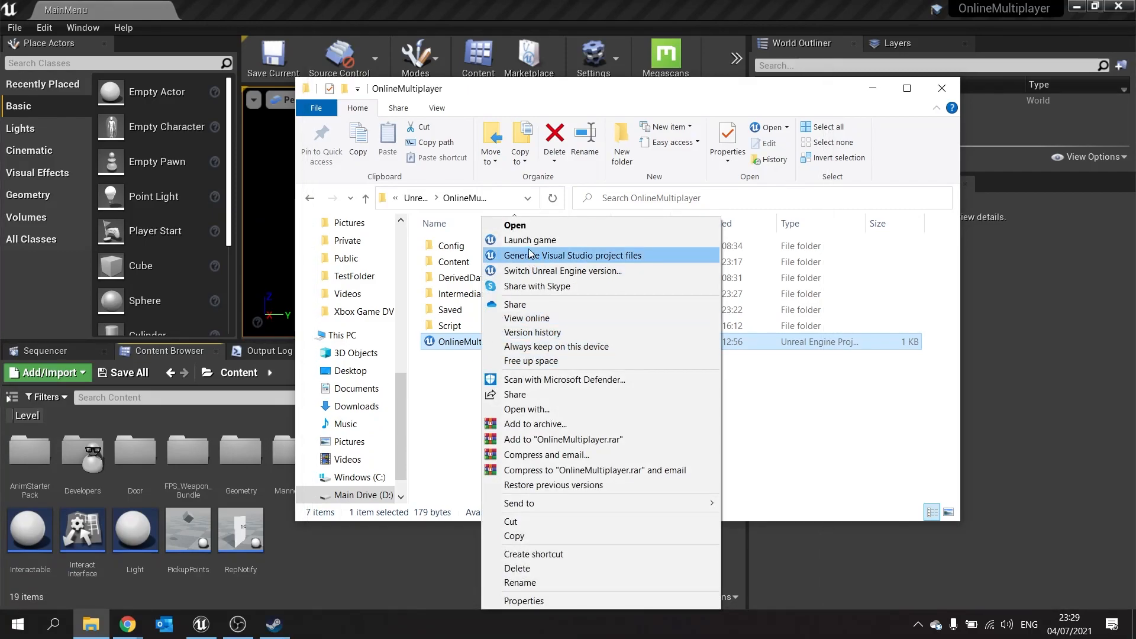
{"action": "left_click", "coordinate": [529, 240]}
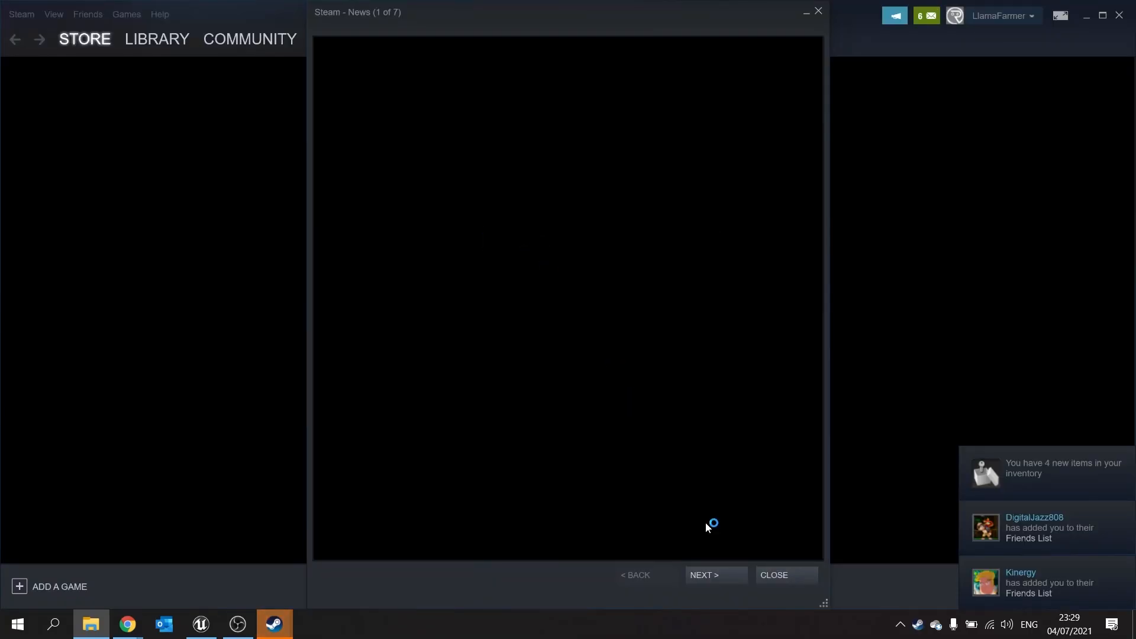
{"action": "left_click", "coordinate": [772, 575]}
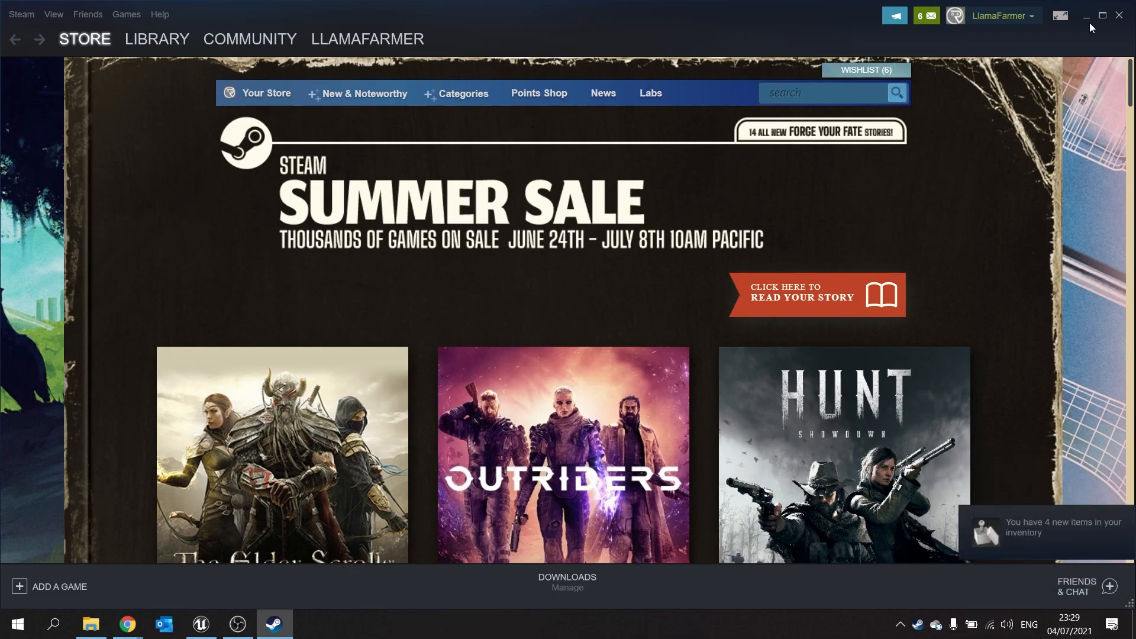
{"action": "left_click", "coordinate": [1086, 19]}
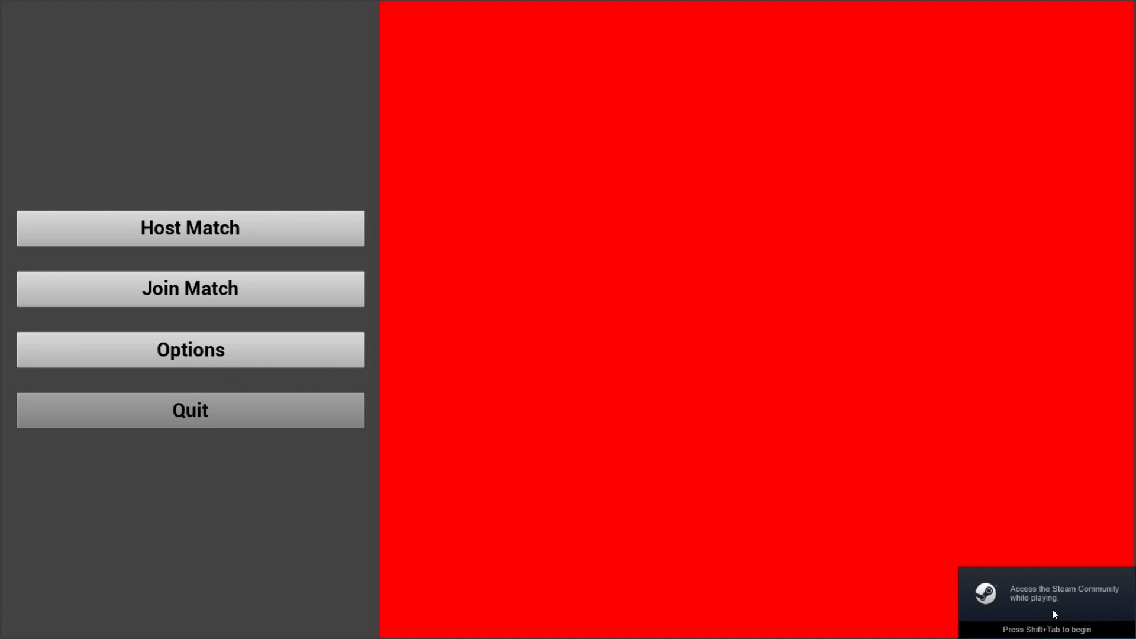
Show and hide the Steam overlay in the running game, and test the main menu's Host Match and Join Match options.
{"action": "key", "text": "shift+Tab"}
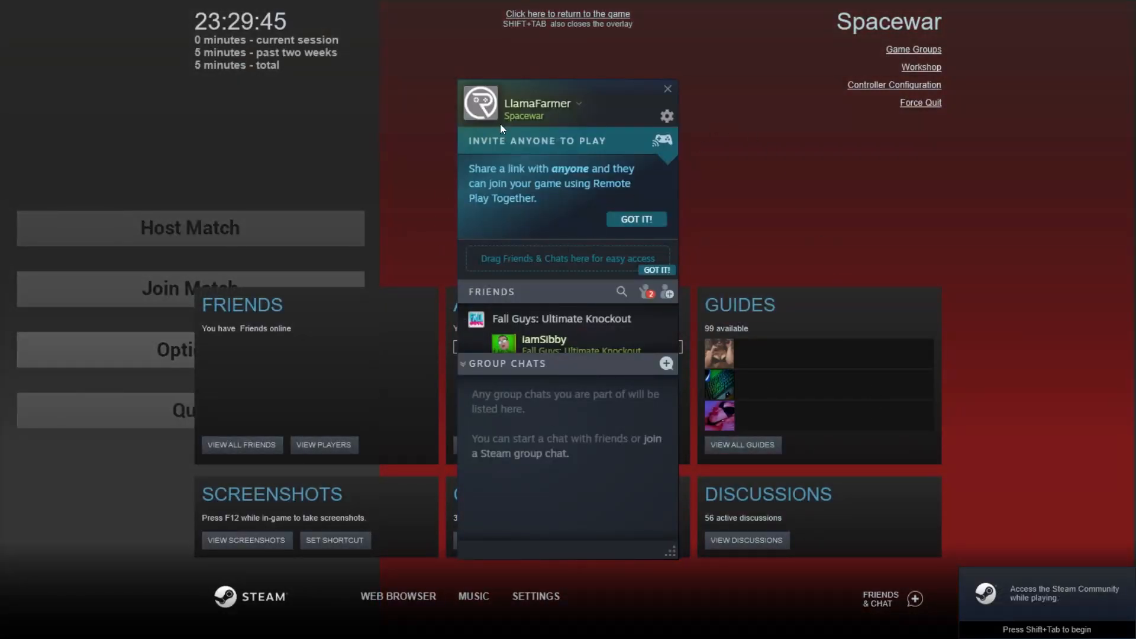
{"action": "key", "text": "shift+Tab"}
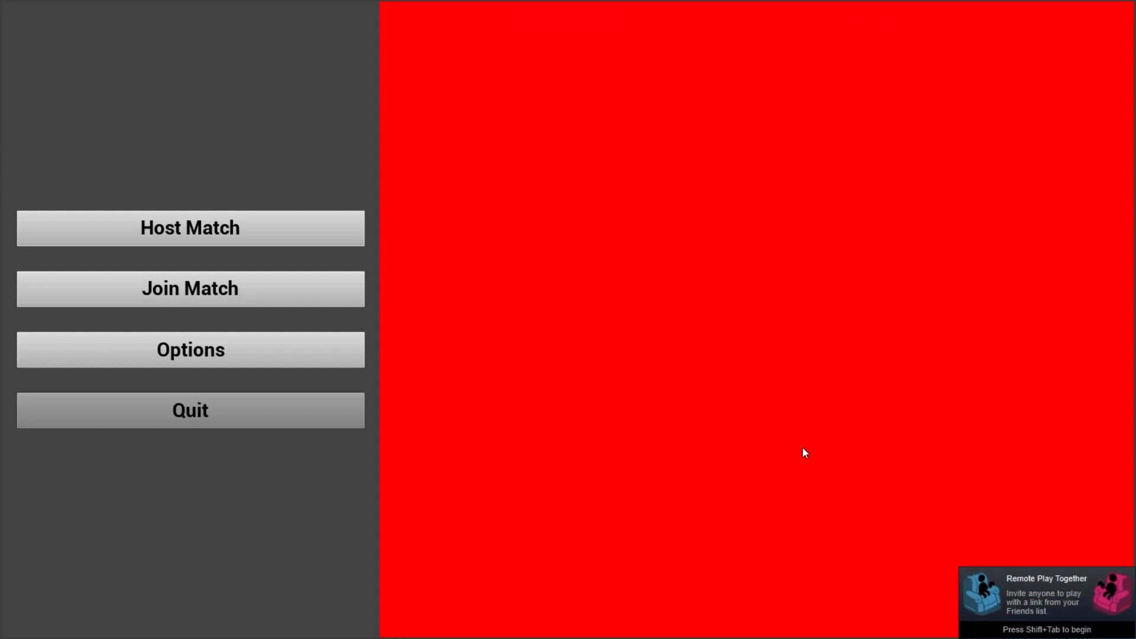
{"action": "left_click", "coordinate": [173, 237]}
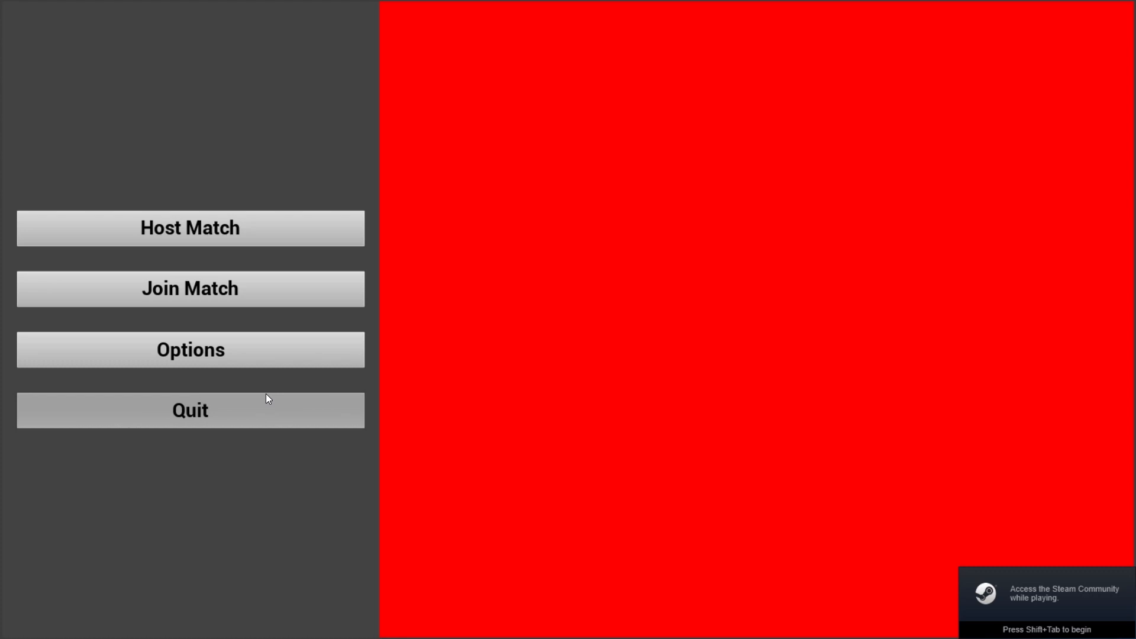
{"action": "left_click", "coordinate": [240, 296]}
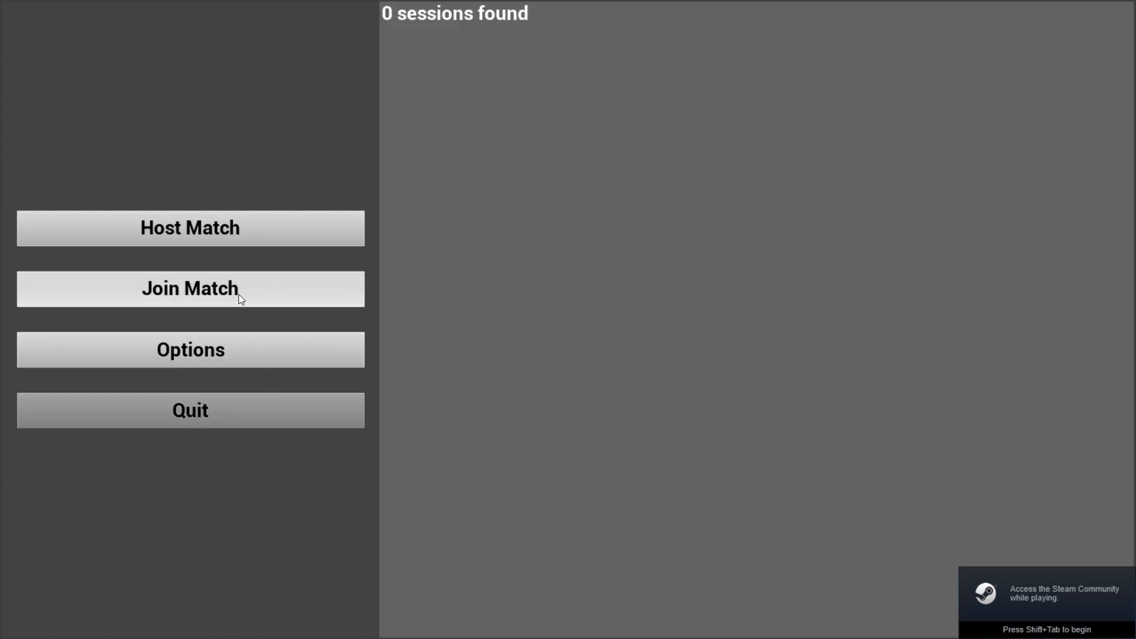